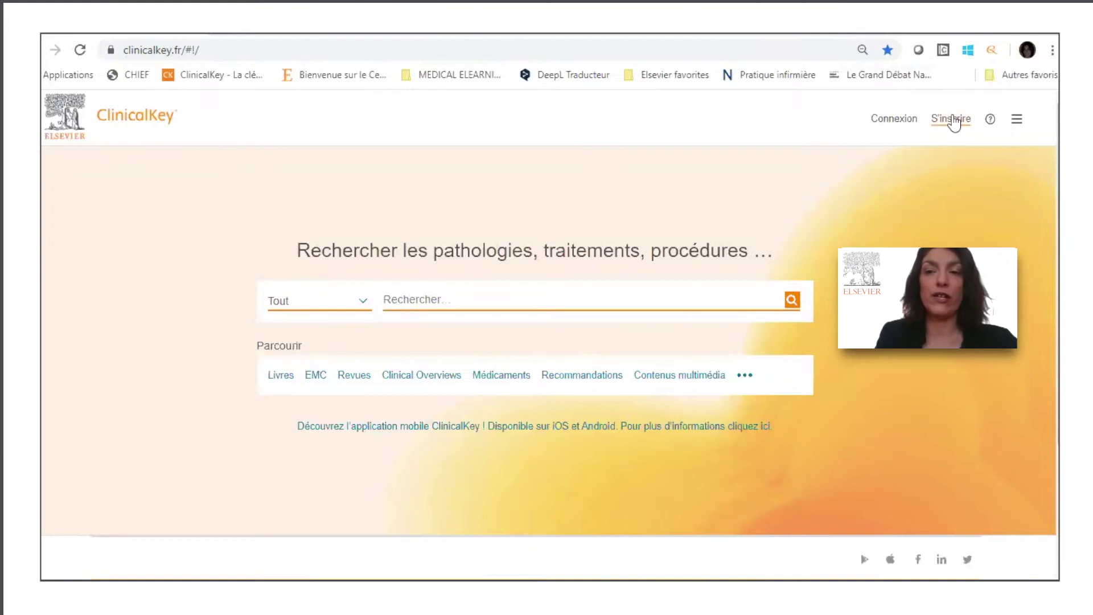
# Open the registration form and review its required fields and consent options
pyautogui.click(952, 121)
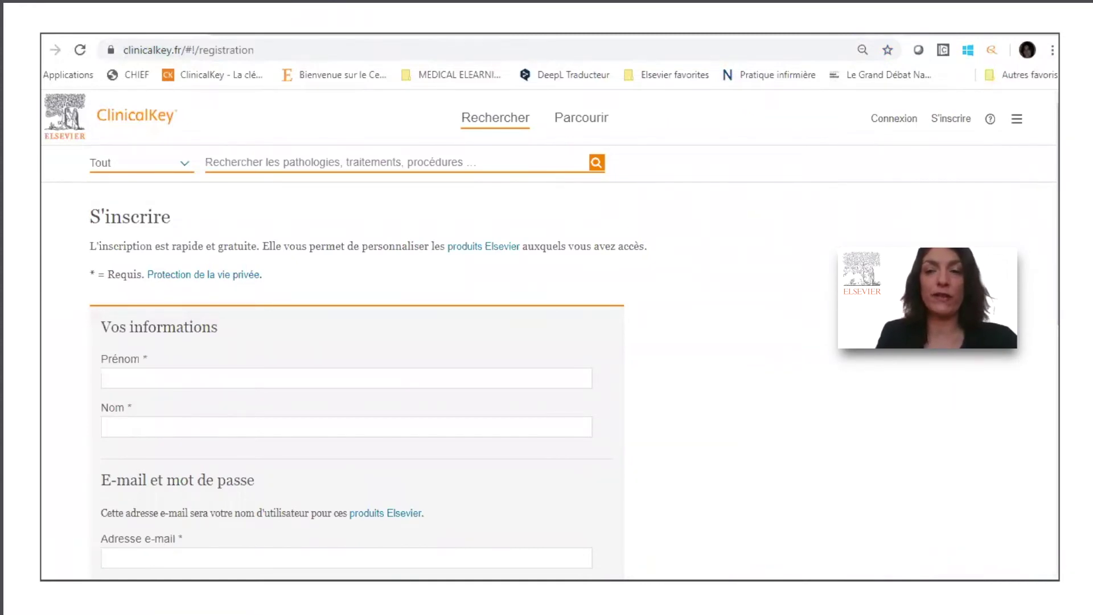
pyautogui.scroll(-7, 567, 320)
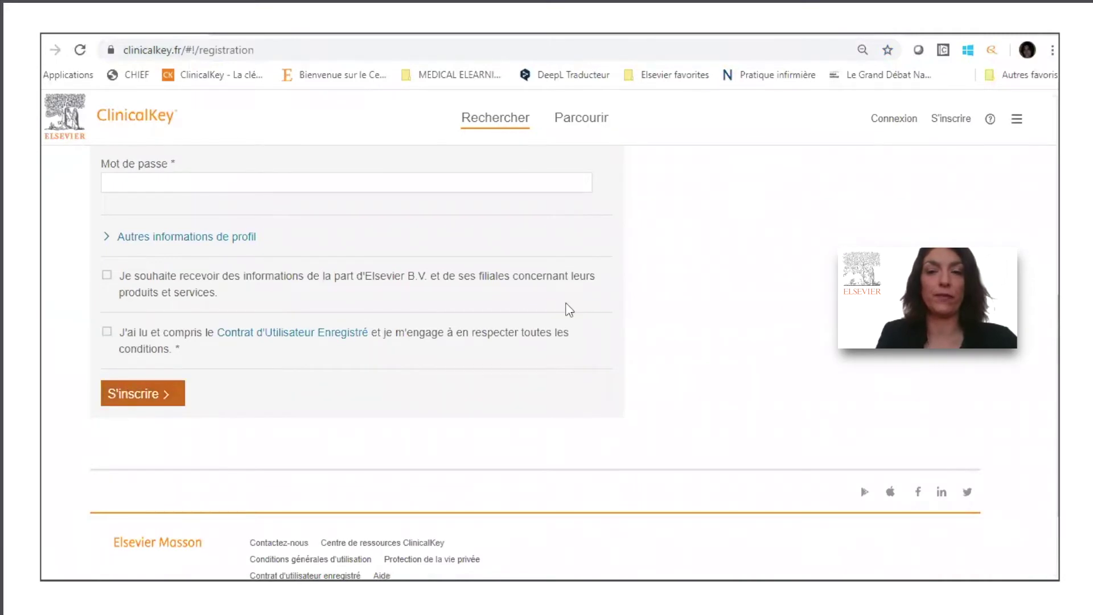
# Sign in with the account e-mail and password, choosing the institution "Elsevier - Demonstration Account, Self-Managed Remote Access"
pyautogui.click(893, 119)
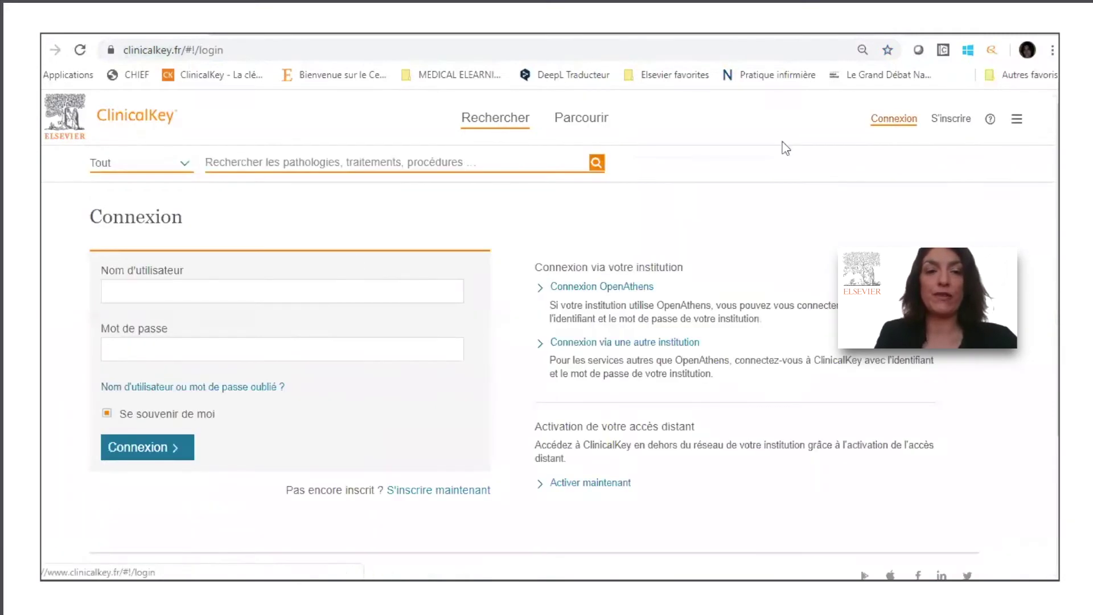
pyautogui.click(283, 293)
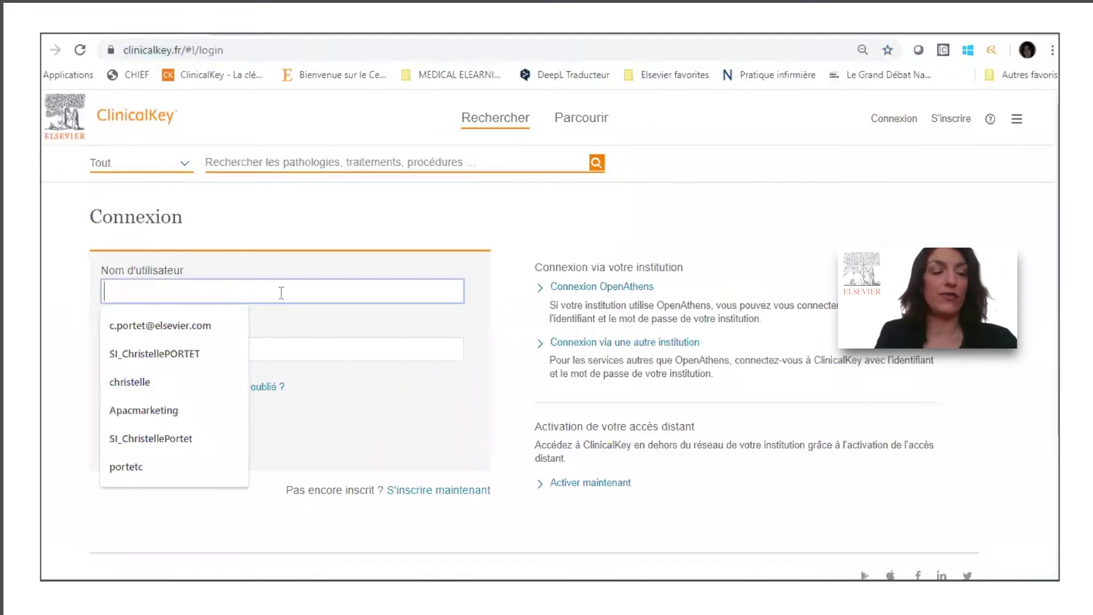
pyautogui.click(194, 326)
pyautogui.click(210, 352)
pyautogui.write('•••••••••')
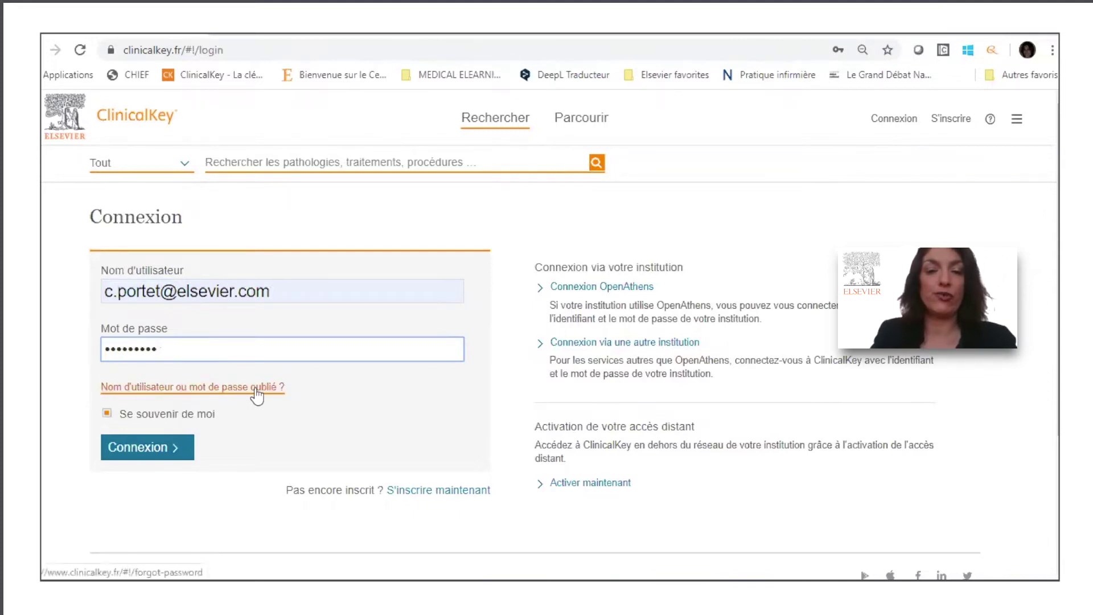
pyautogui.click(137, 448)
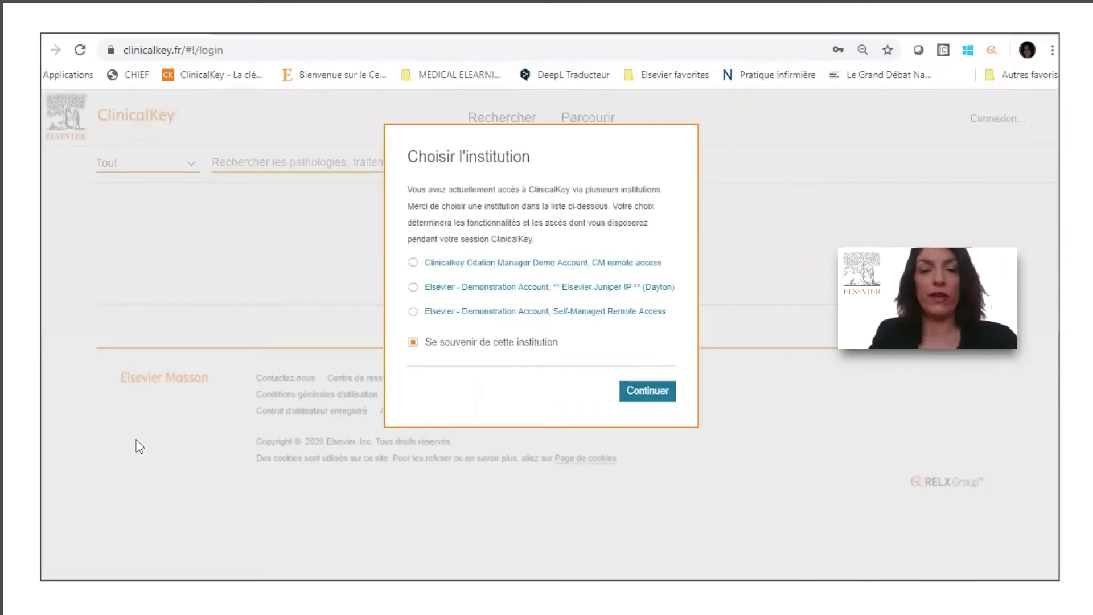
pyautogui.click(413, 312)
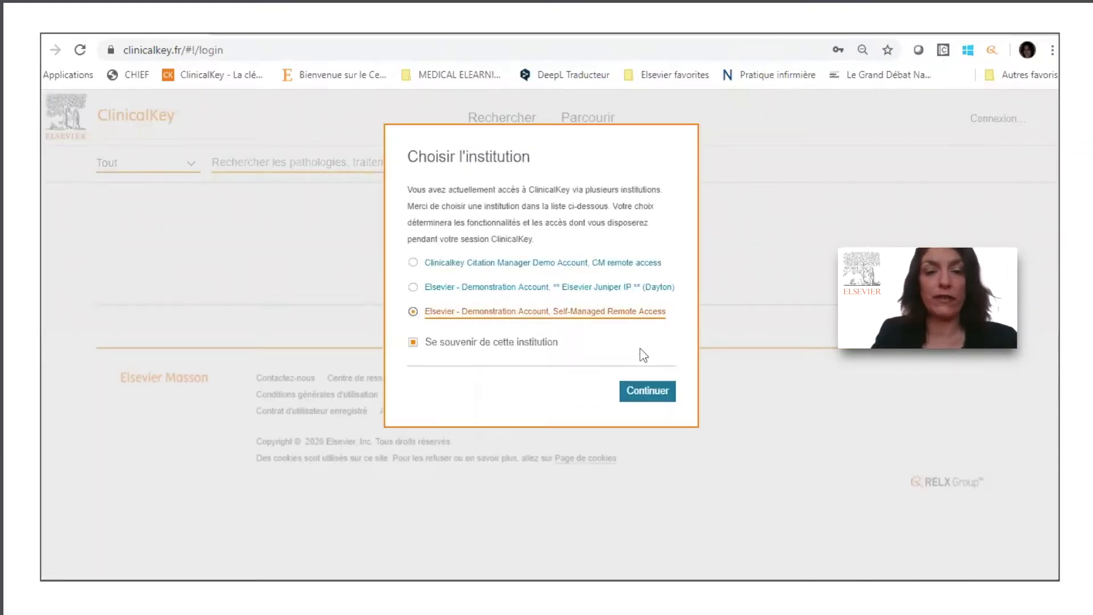
pyautogui.click(648, 395)
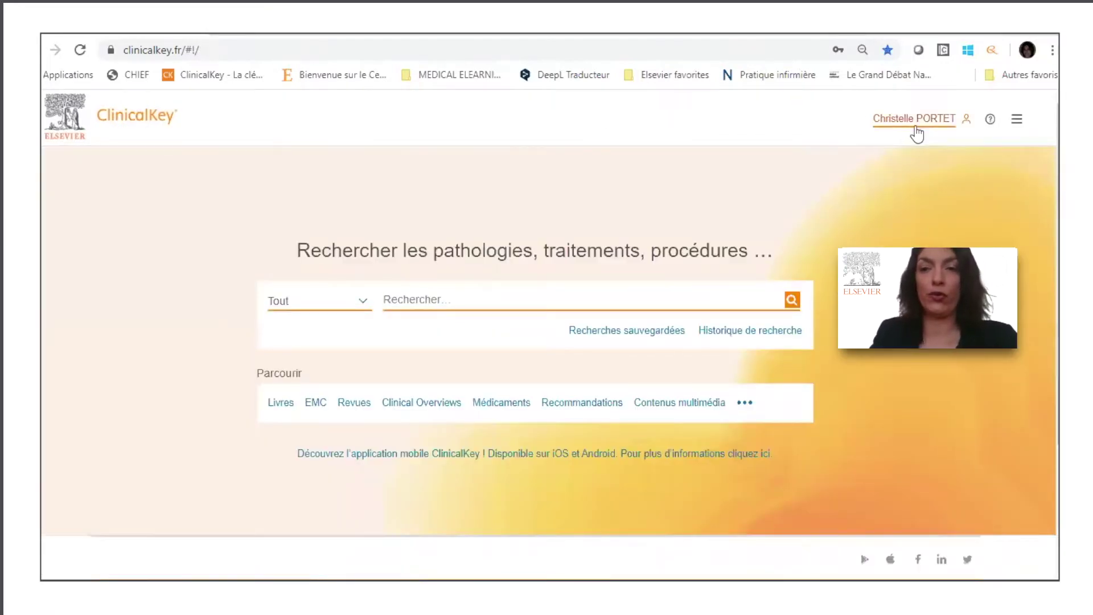
# Open the remote access activation page from the account options and fill in the professional e-mail address
pyautogui.click(923, 122)
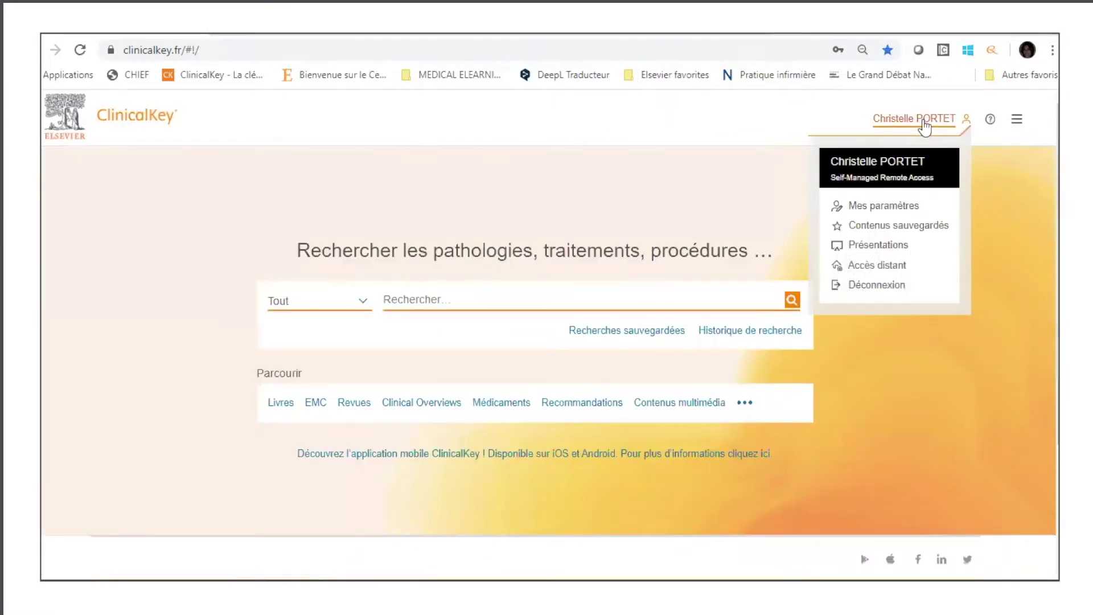
pyautogui.click(923, 125)
pyautogui.click(924, 125)
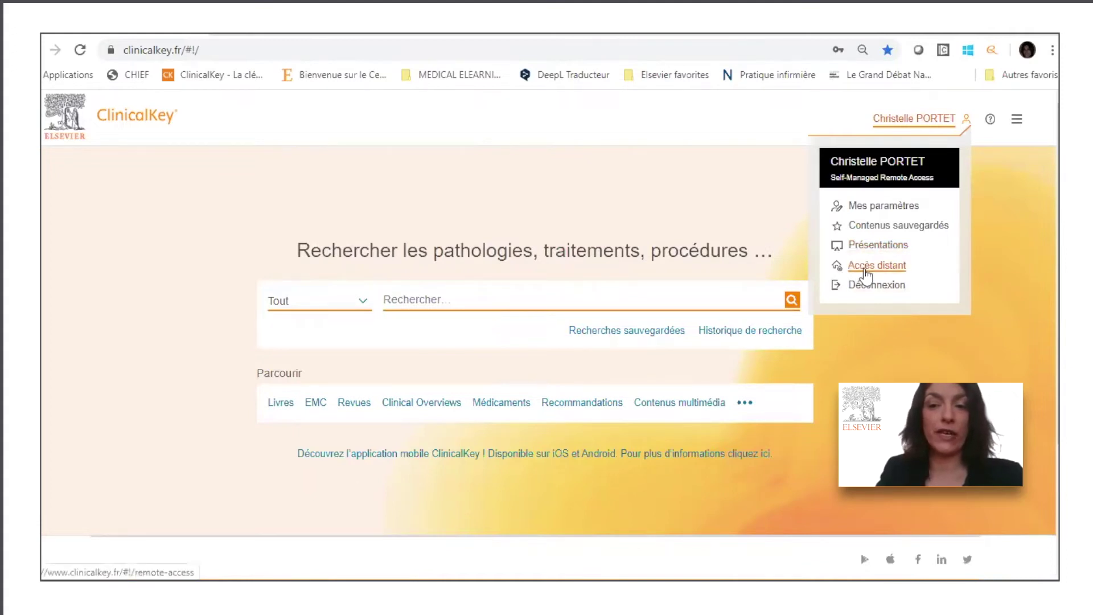
pyautogui.click(866, 268)
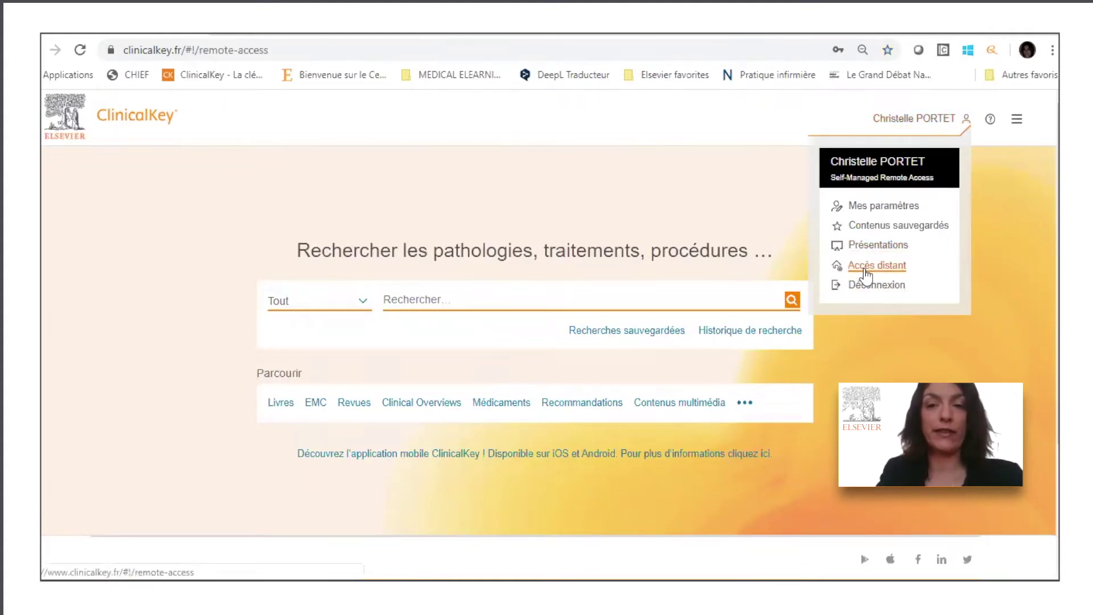
pyautogui.click(326, 363)
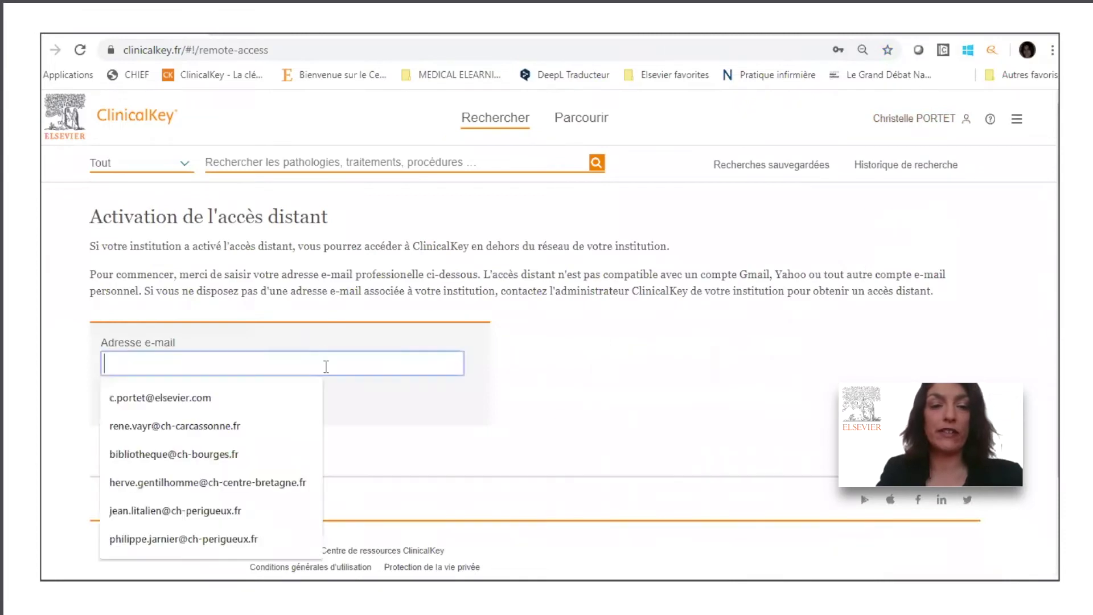
pyautogui.click(212, 396)
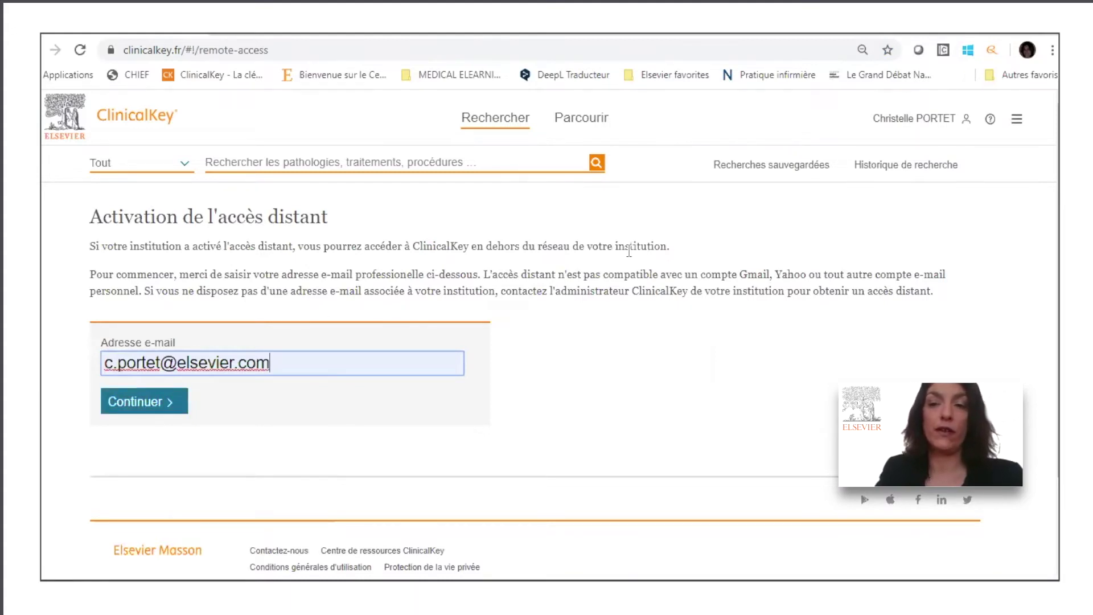
# Return to the home page and search all content for "nouveau coronavirus"
pyautogui.click(918, 118)
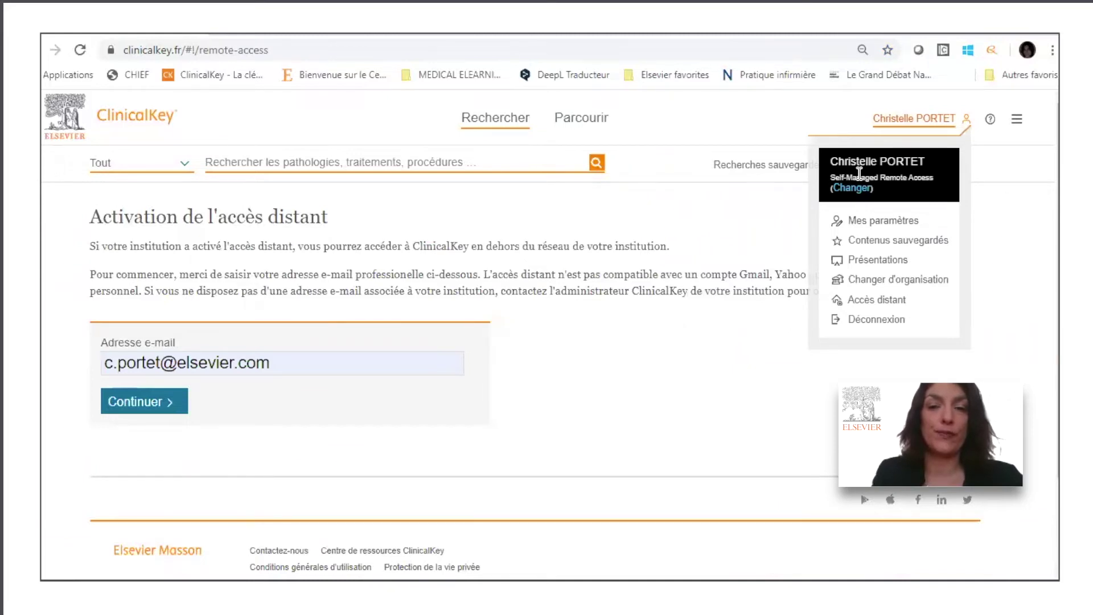
pyautogui.click(155, 122)
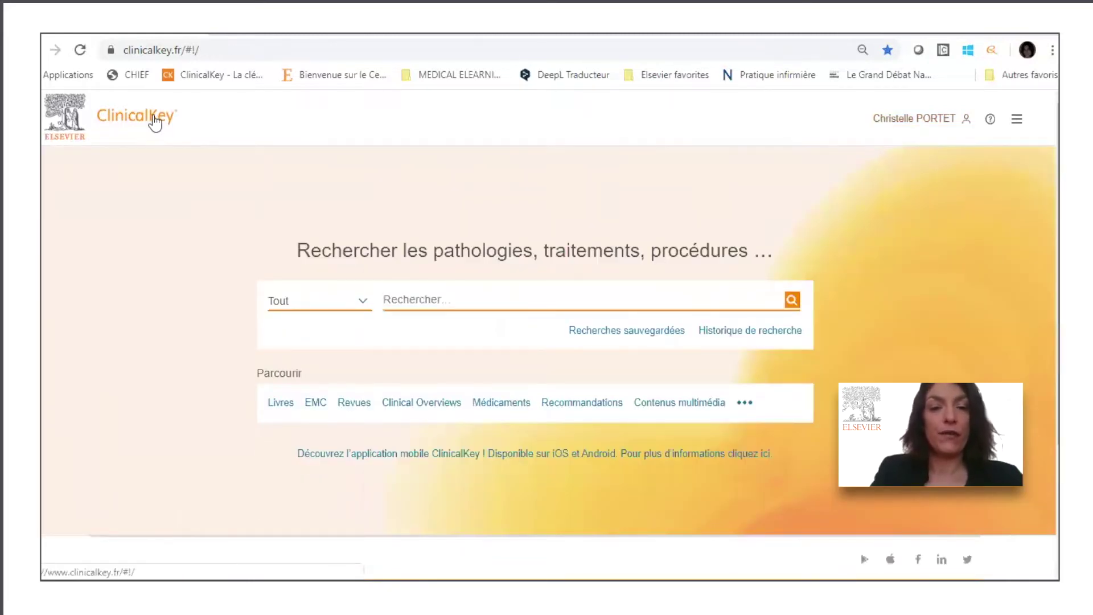
pyautogui.click(408, 295)
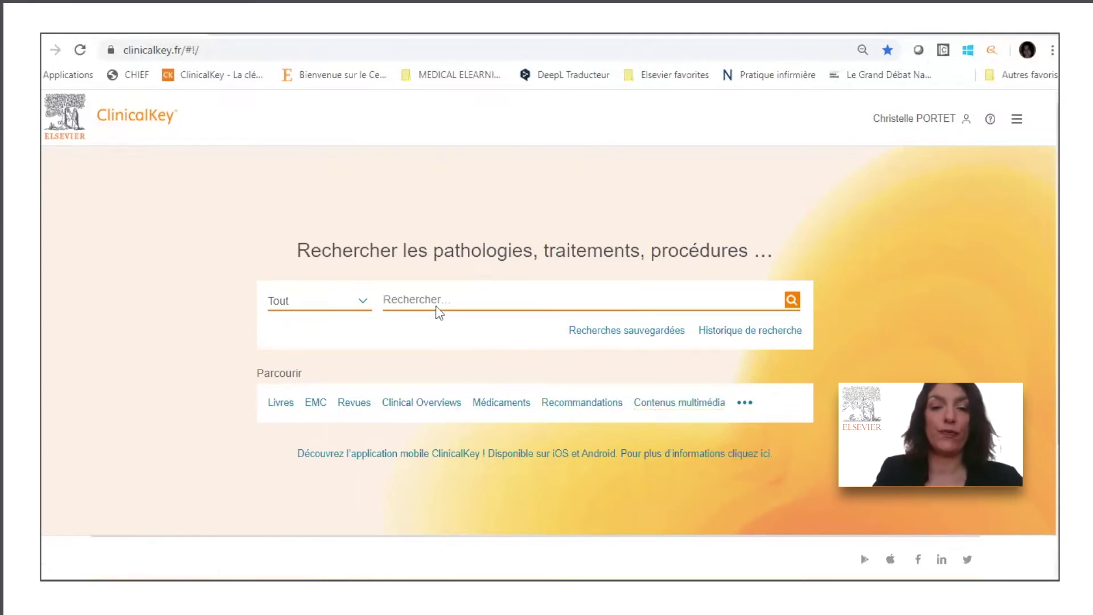
pyautogui.click(426, 297)
pyautogui.write('corona')
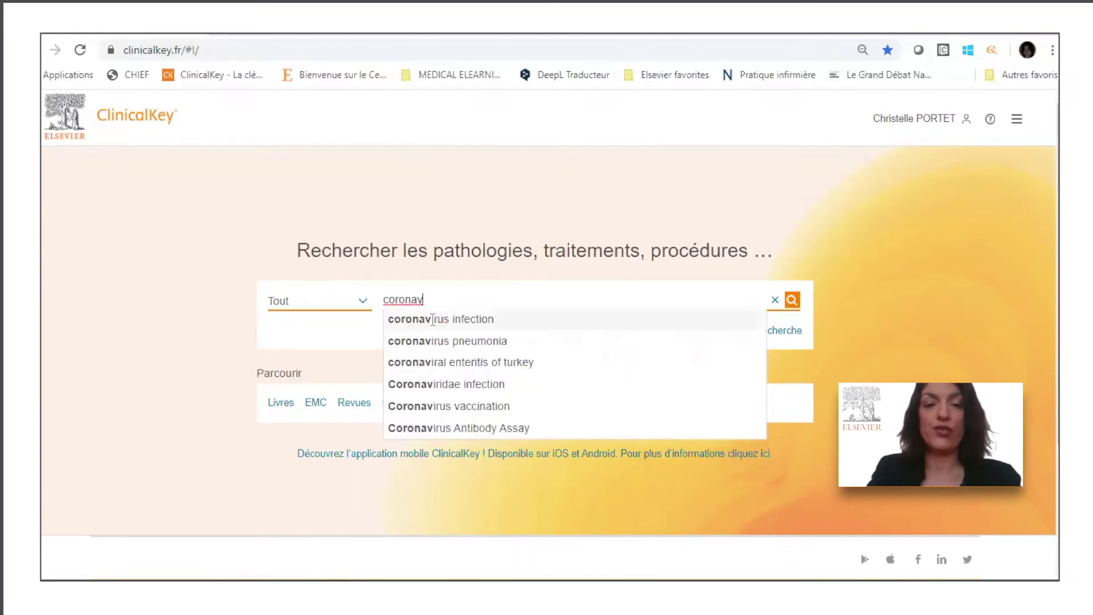
pyautogui.write('virus')
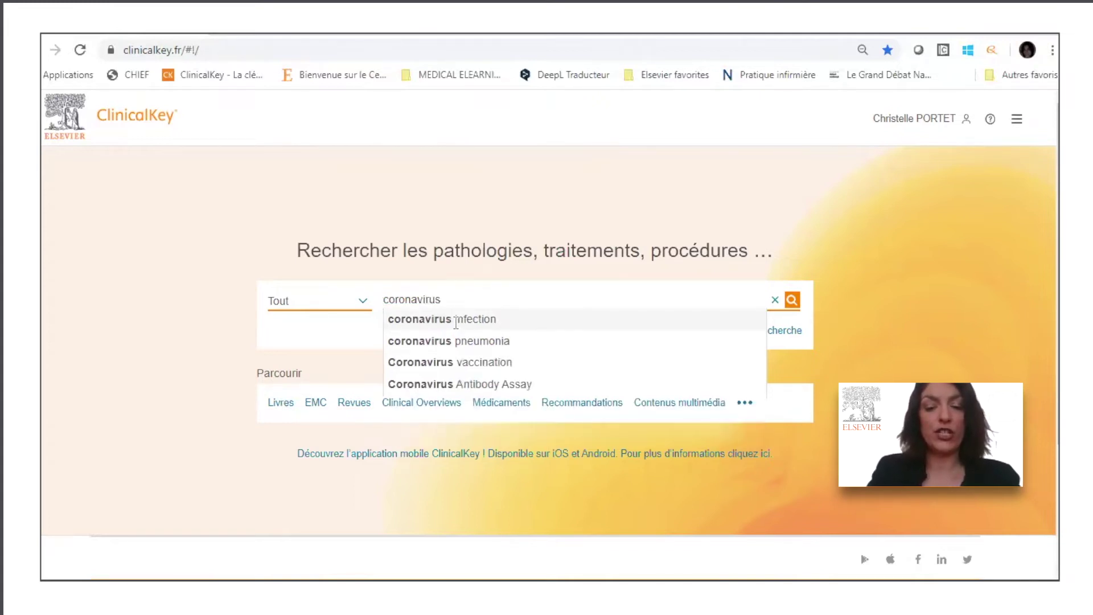
pyautogui.press('Home')
pyautogui.write('nouveau')
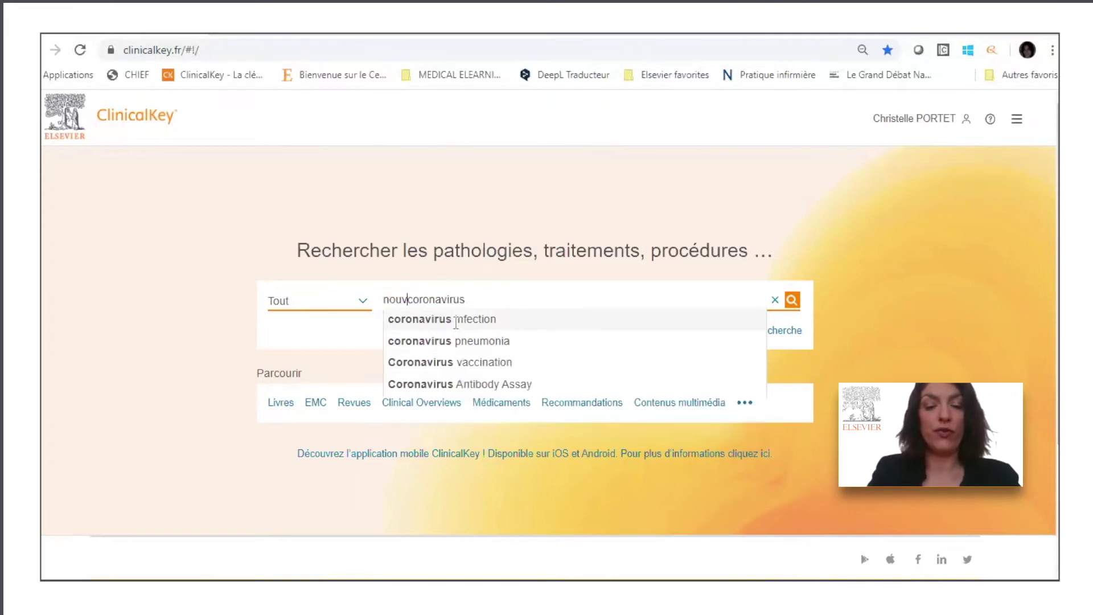
pyautogui.press('Return')
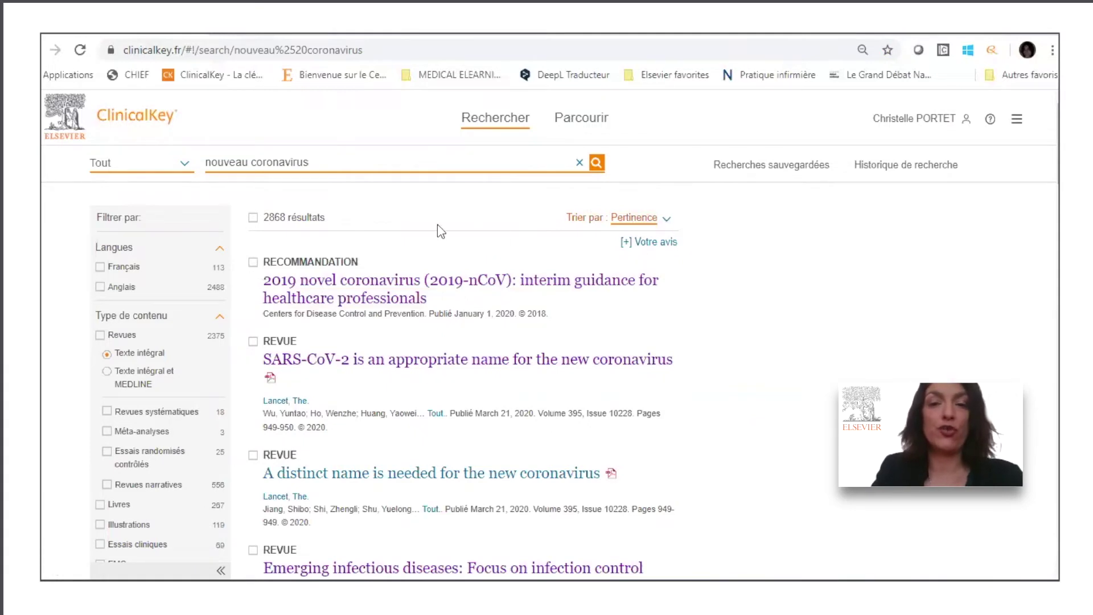
# Replace the search terms with "COVID-19" and run the search
pyautogui.moveTo(310, 162); pyautogui.dragTo(198, 162)
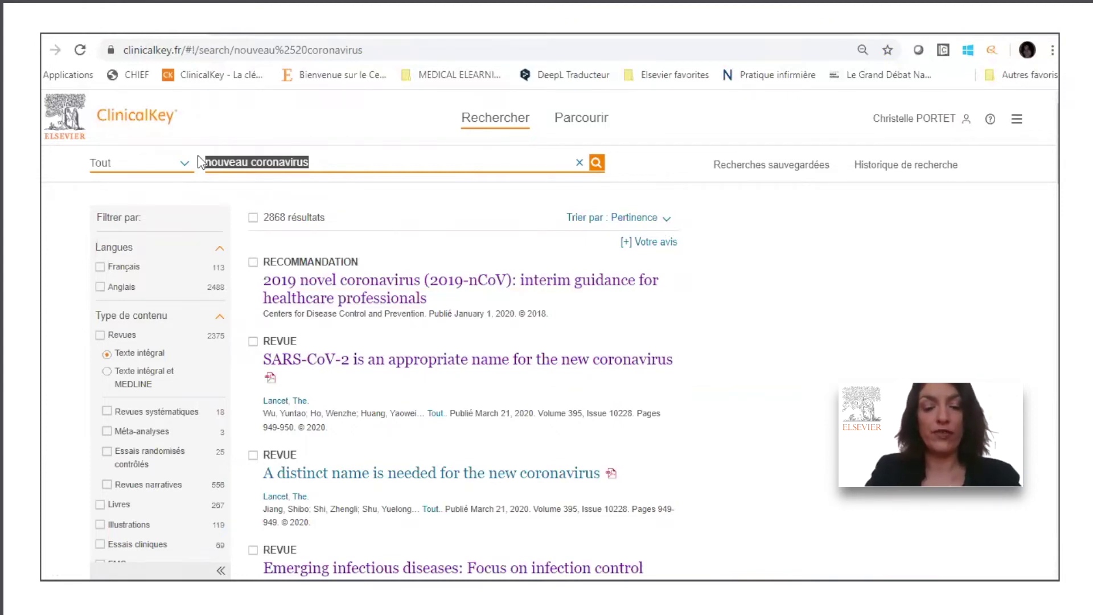
pyautogui.write('COVID-19')
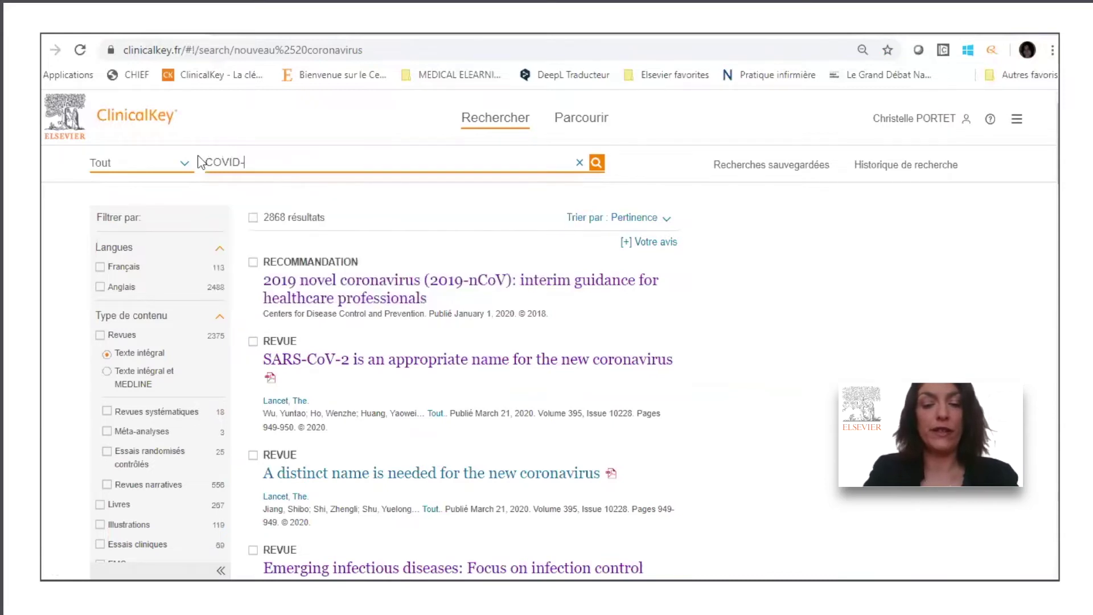
pyautogui.press('Return')
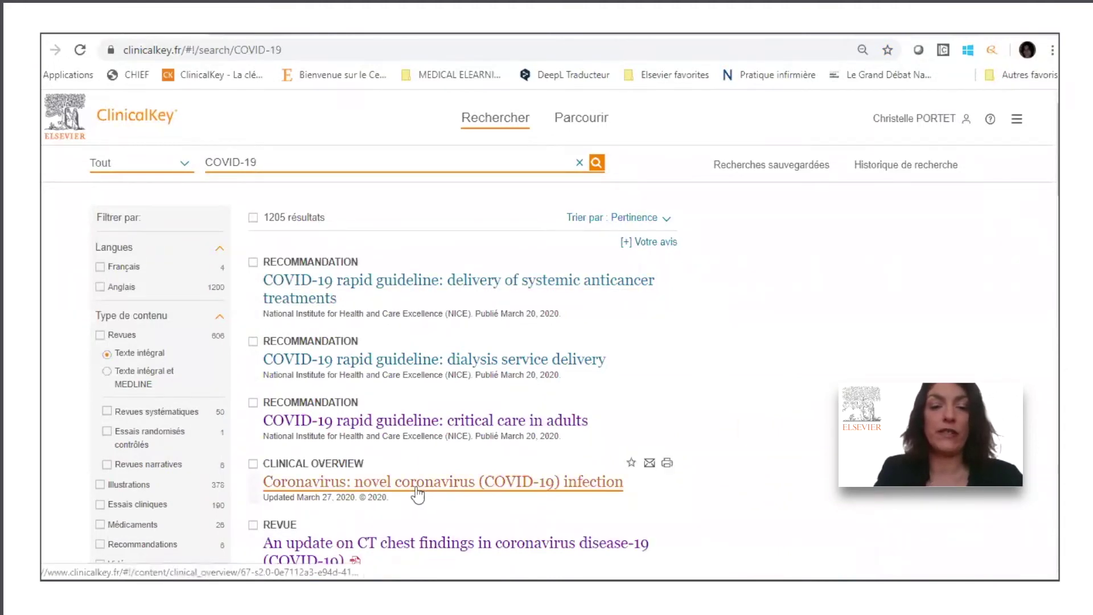
# Open the Clinical Overview "Coronavirus: novel coronavirus (COVID-19) infection" and examine its content type and update date
pyautogui.click(364, 483)
pyautogui.moveTo(384, 224); pyautogui.dragTo(273, 230)
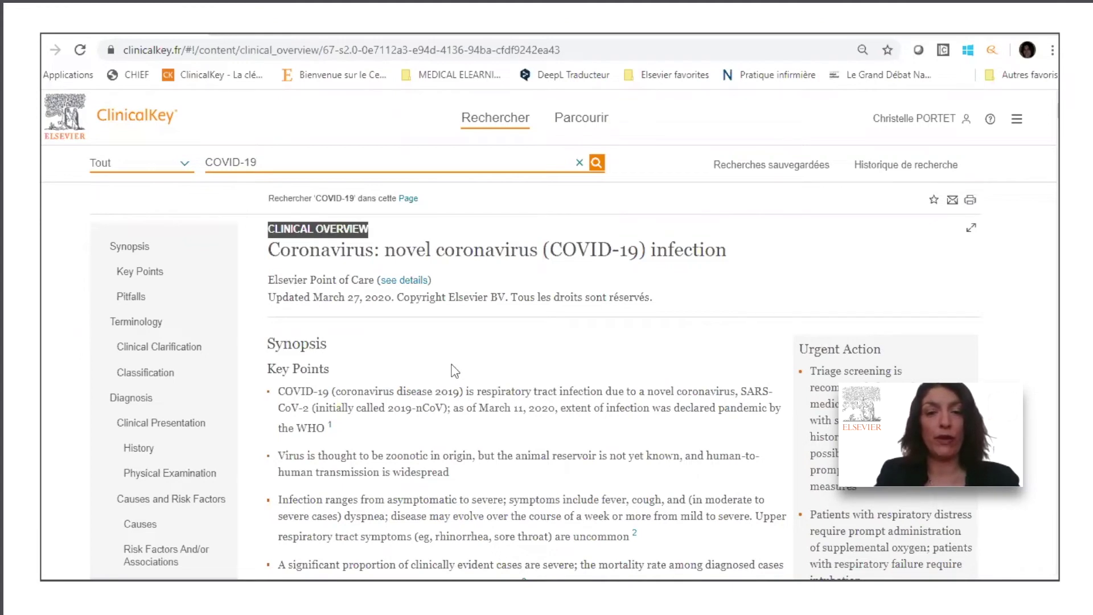
pyautogui.click(338, 297)
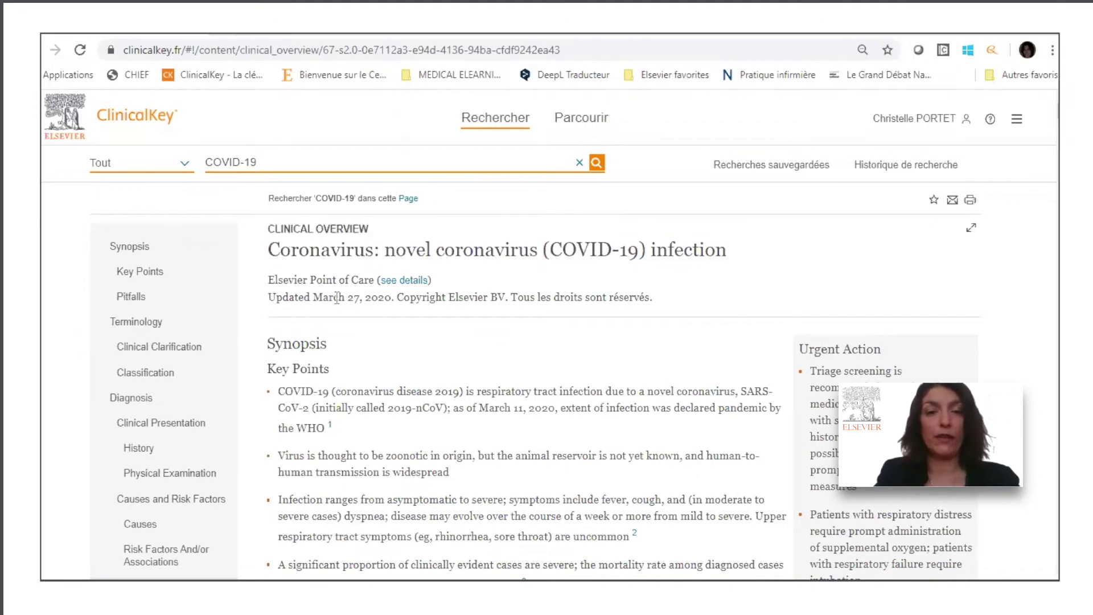
pyautogui.moveTo(268, 297); pyautogui.dragTo(392, 312)
pyautogui.click(516, 341)
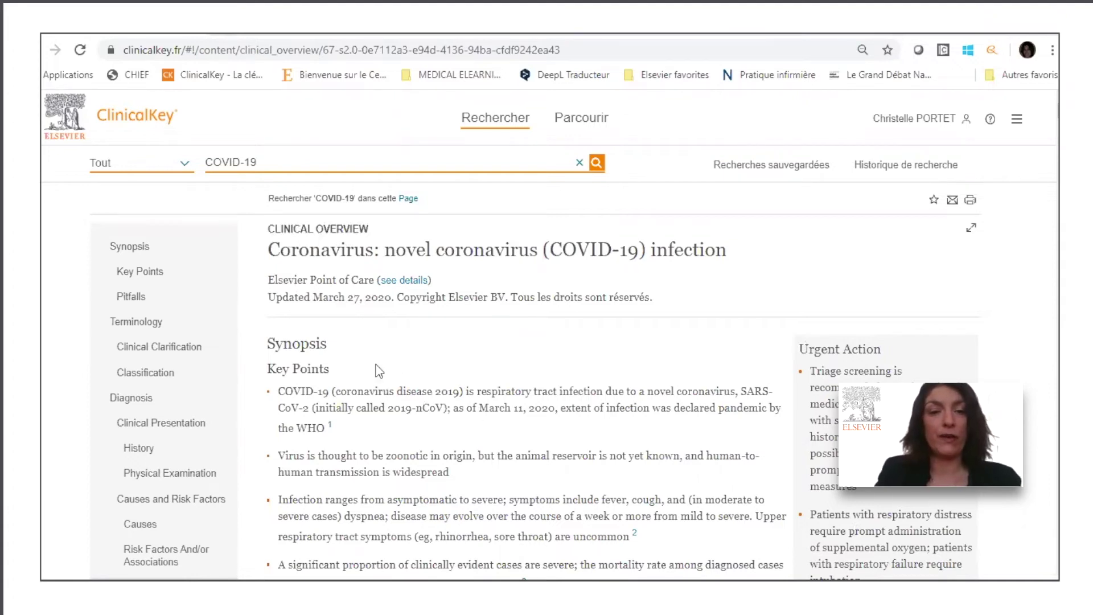
# Go through the overview's Clinical Presentation, Diagnostic Procedures, Differential Diagnosis and Treatment sections
pyautogui.click(130, 501)
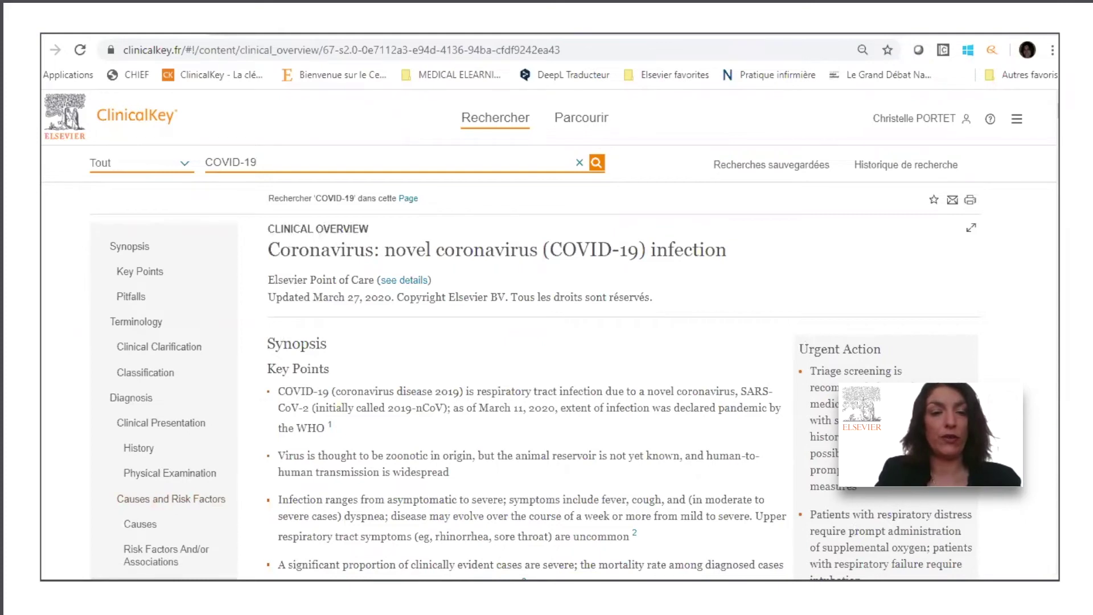
pyautogui.scroll(-1, 80, 512)
pyautogui.click(158, 428)
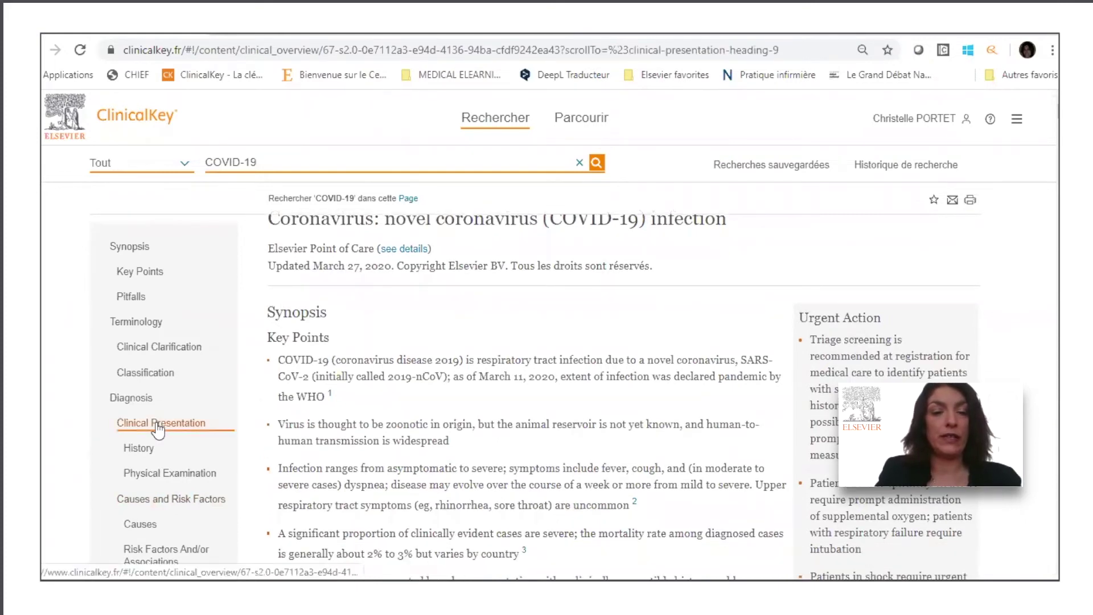
pyautogui.scroll(-4, 164, 556)
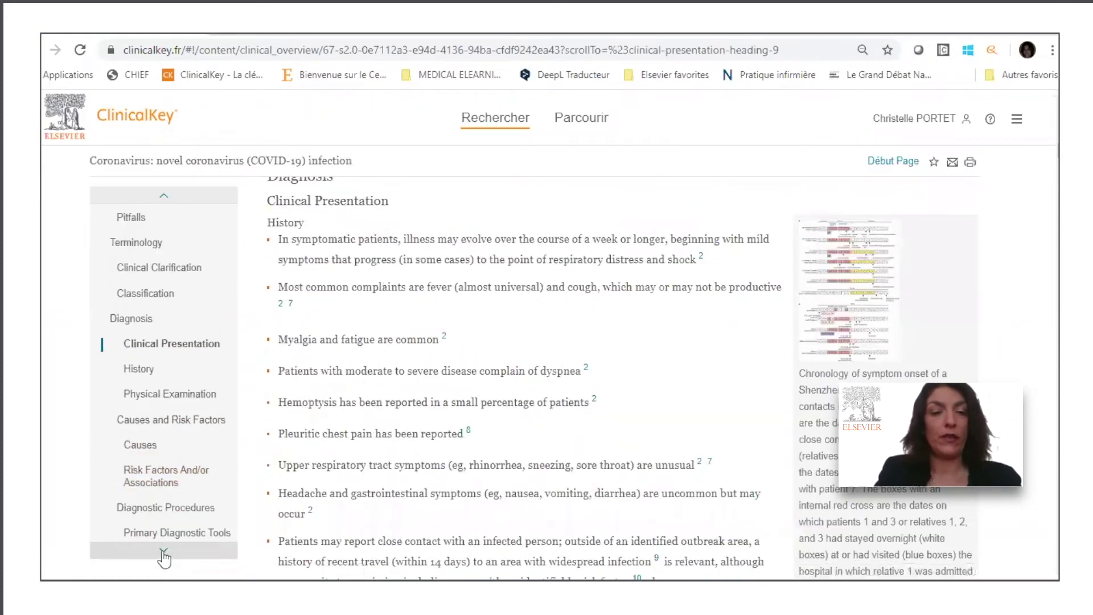
pyautogui.click(191, 409)
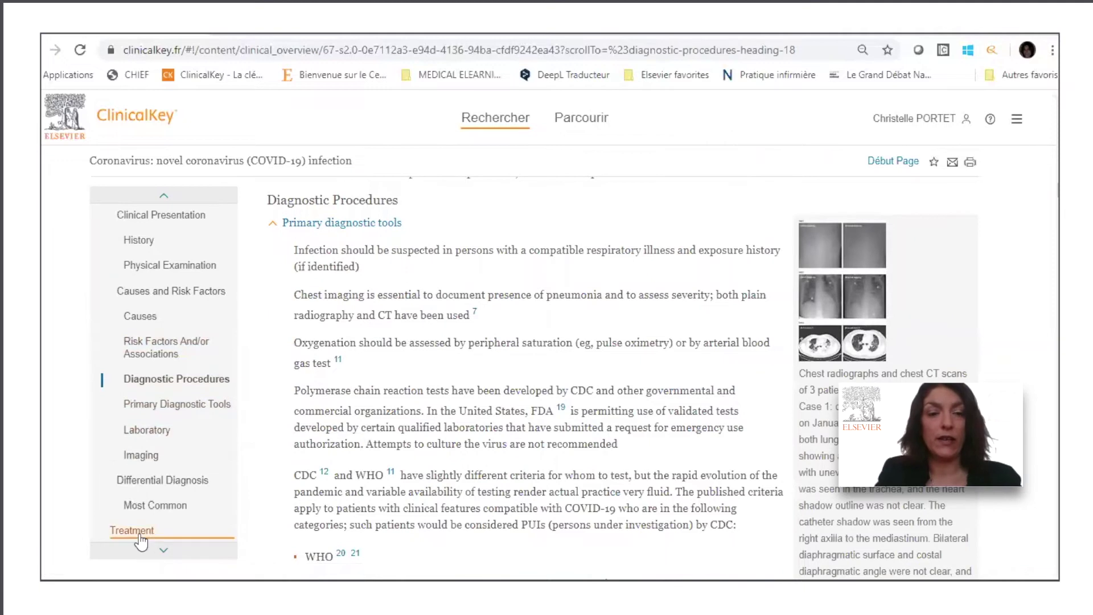
pyautogui.click(178, 483)
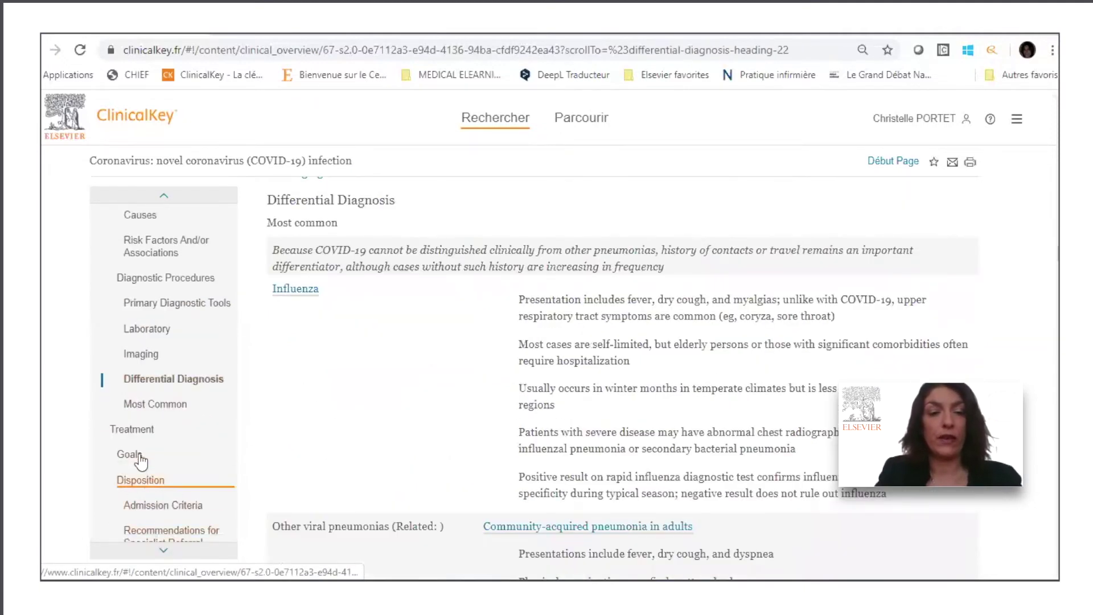
pyautogui.click(128, 434)
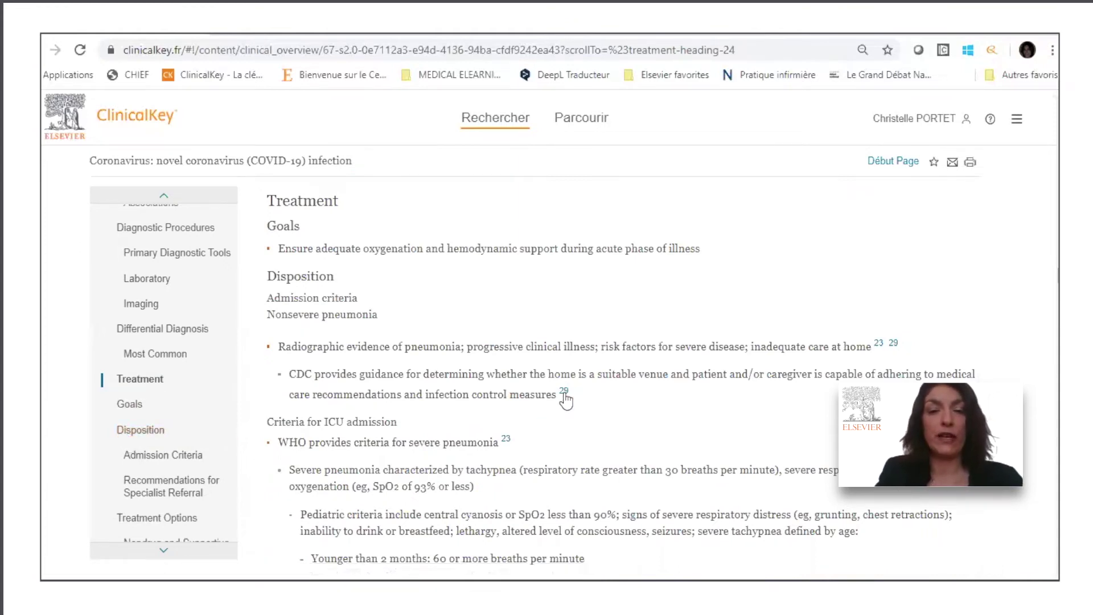
# View reference 23 on the WHO severe pneumonia criteria, open its cross-referenced source page, and return to the overview
pyautogui.click(506, 442)
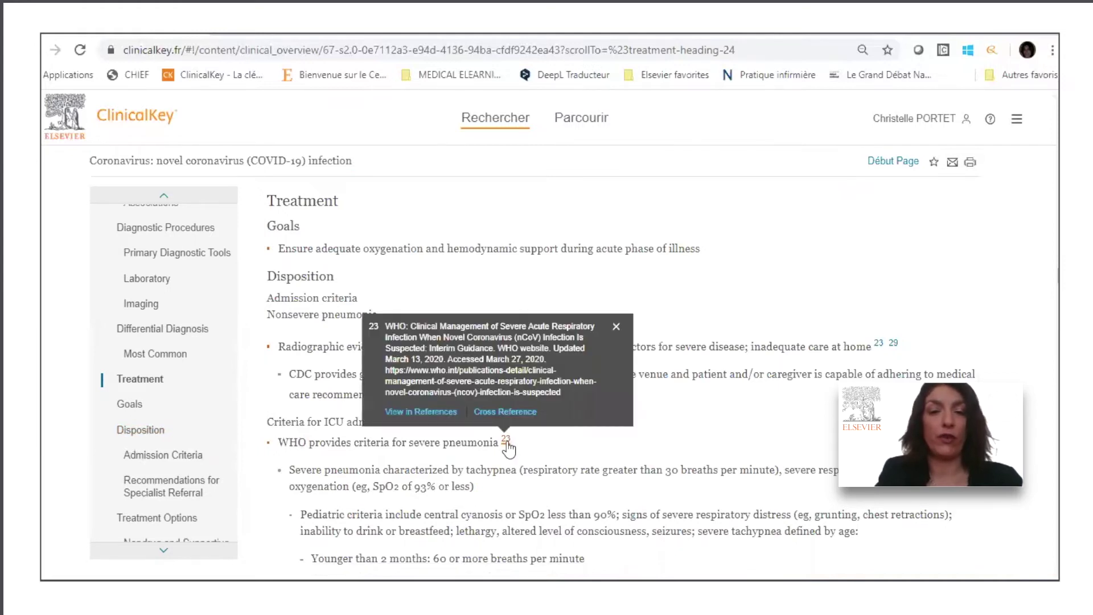
pyautogui.click(485, 415)
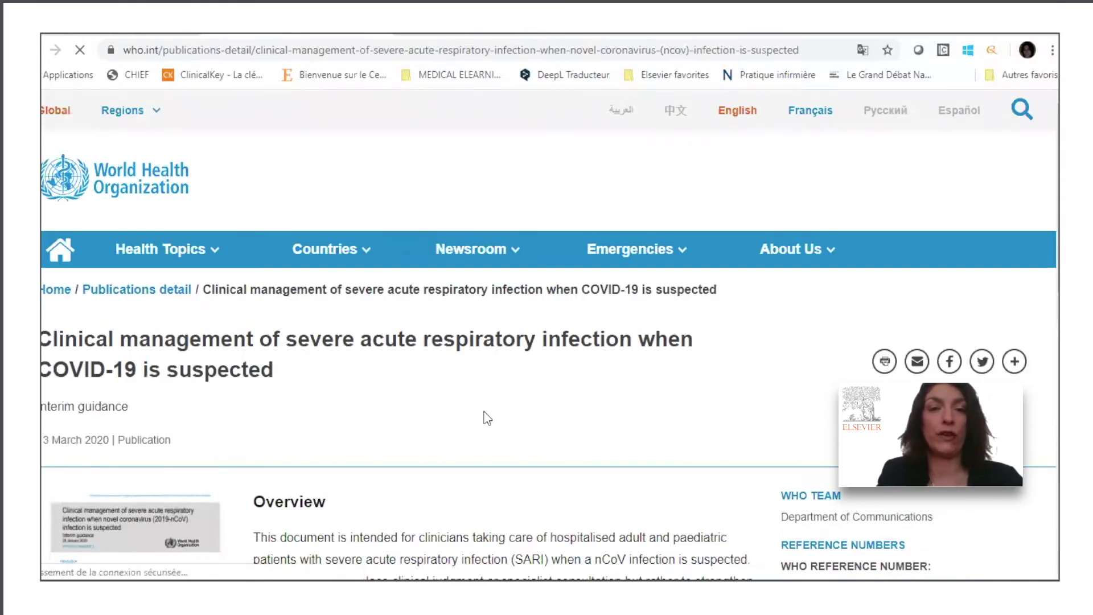
pyautogui.click(139, 28)
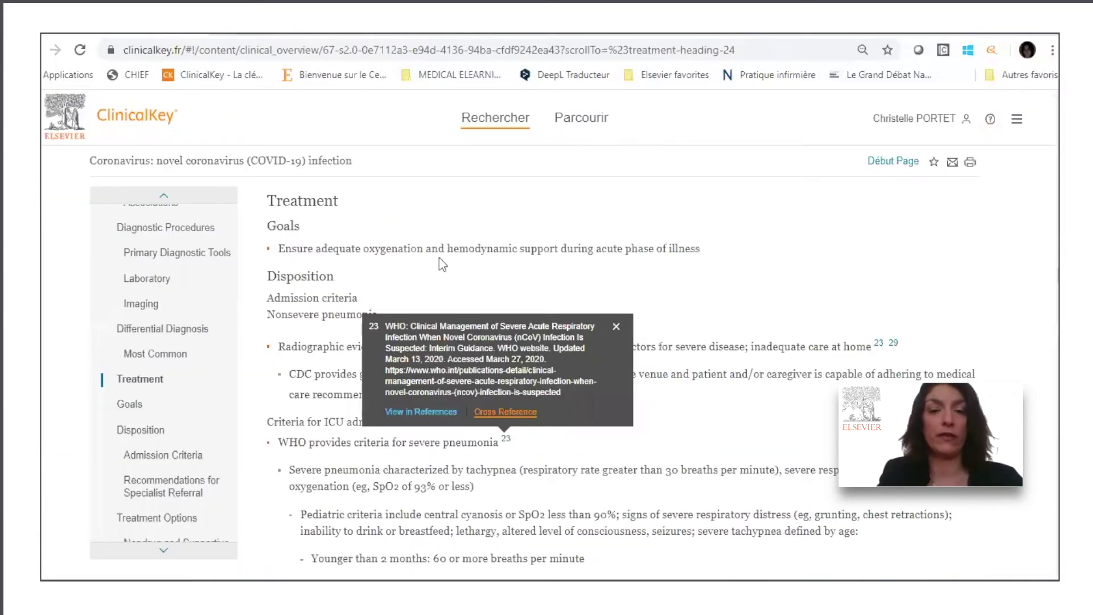
# Close the reference 23 note and return to the top of the overview and to the COVID-19 search results
pyautogui.click(615, 328)
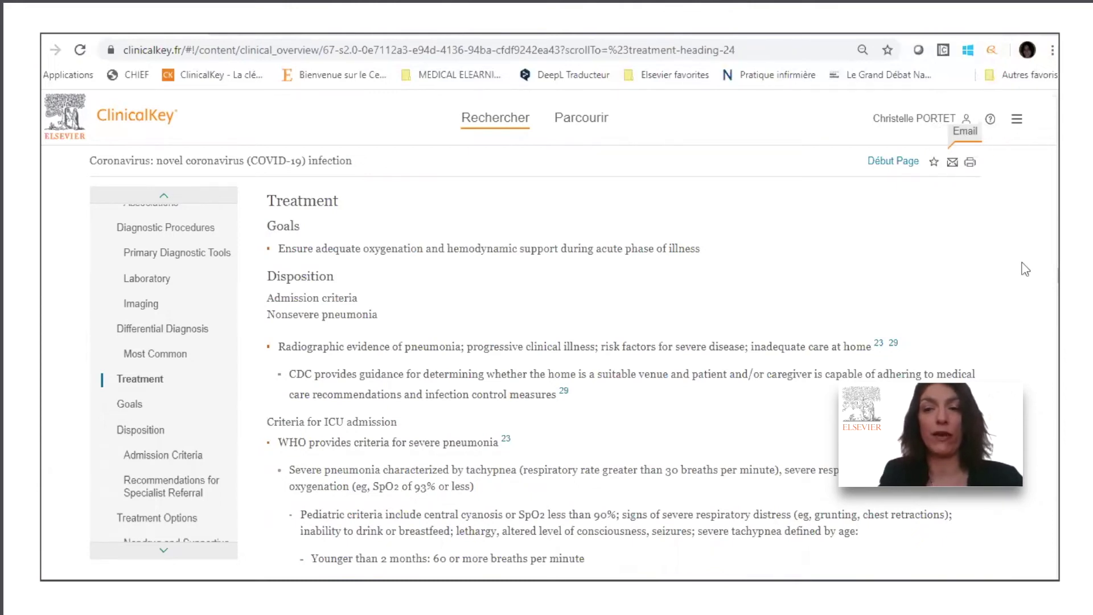
pyautogui.click(906, 166)
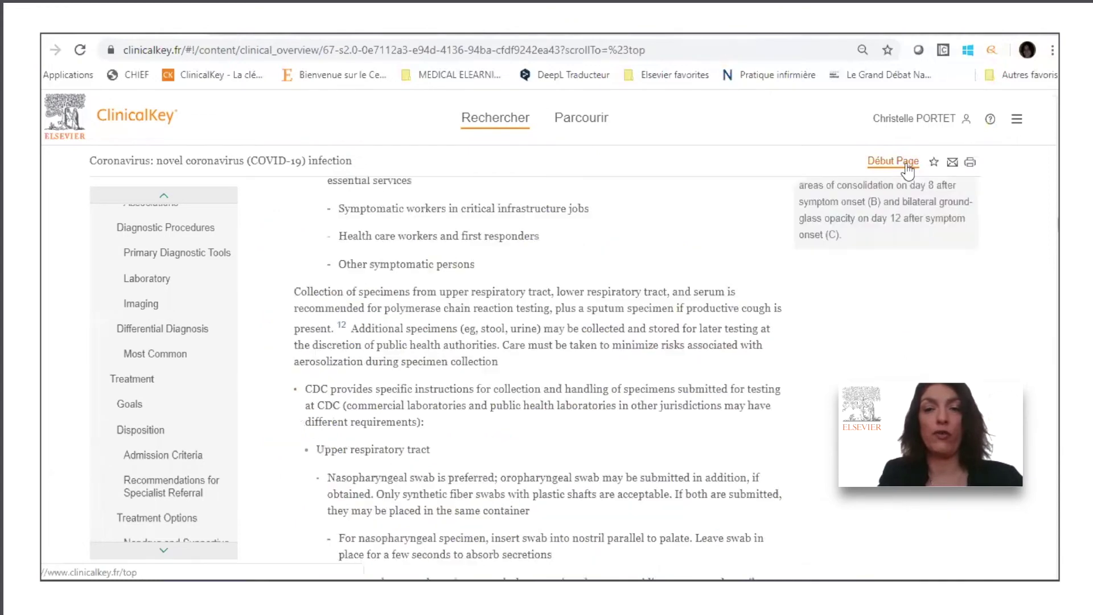
pyautogui.click(596, 164)
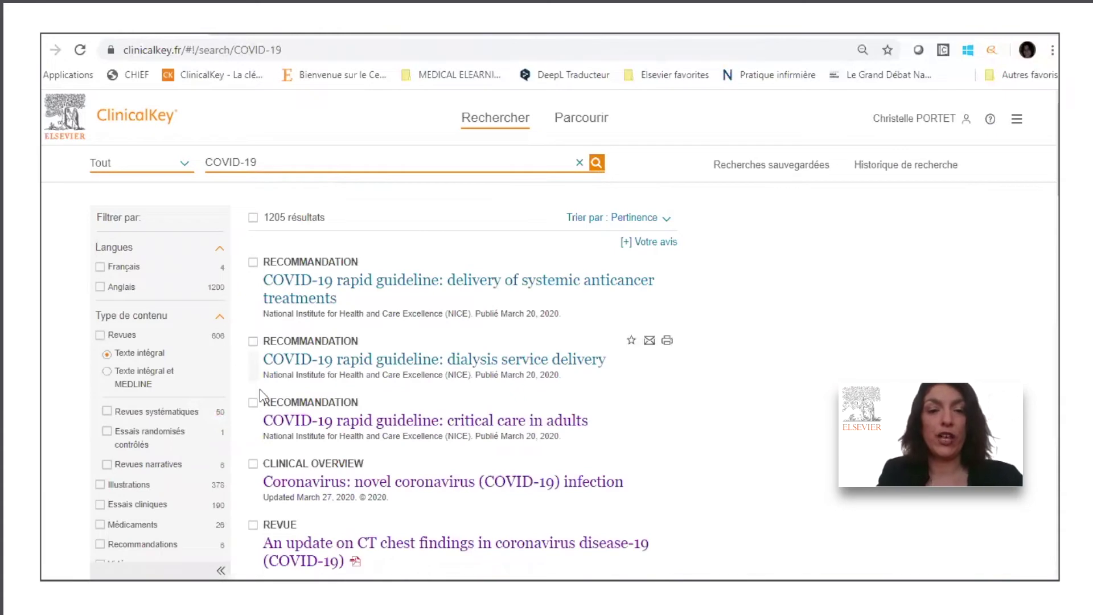
# Browse the COVID-19 results and open the Lancet Infectious Diseases article on 36 children with coronavirus disease 2019 in Zhejiang
pyautogui.click(278, 424)
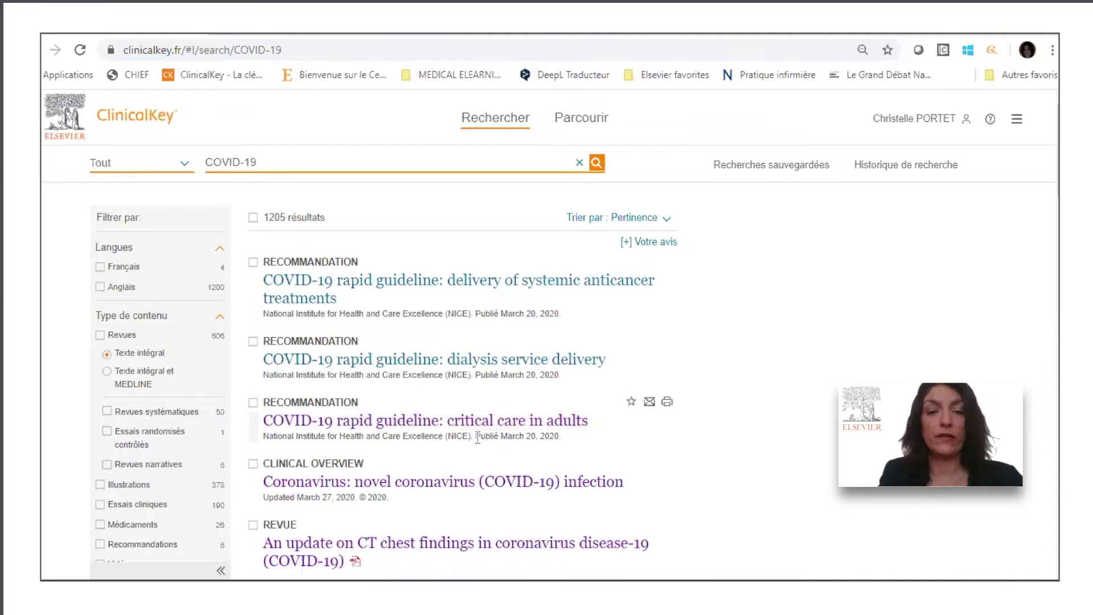
pyautogui.scroll(-5, 478, 438)
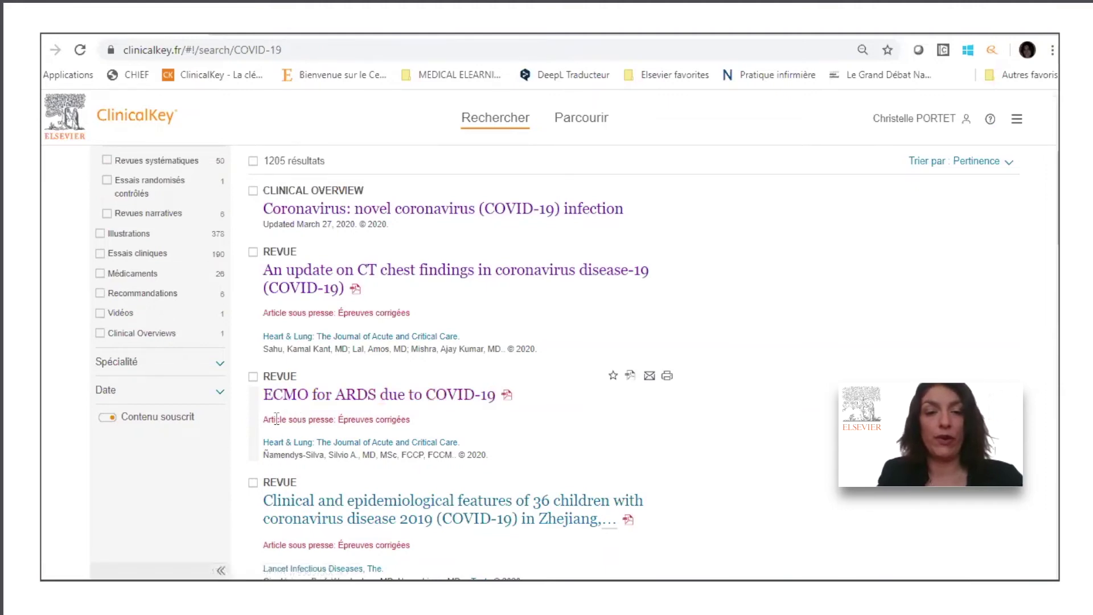
pyautogui.scroll(-1, 286, 418)
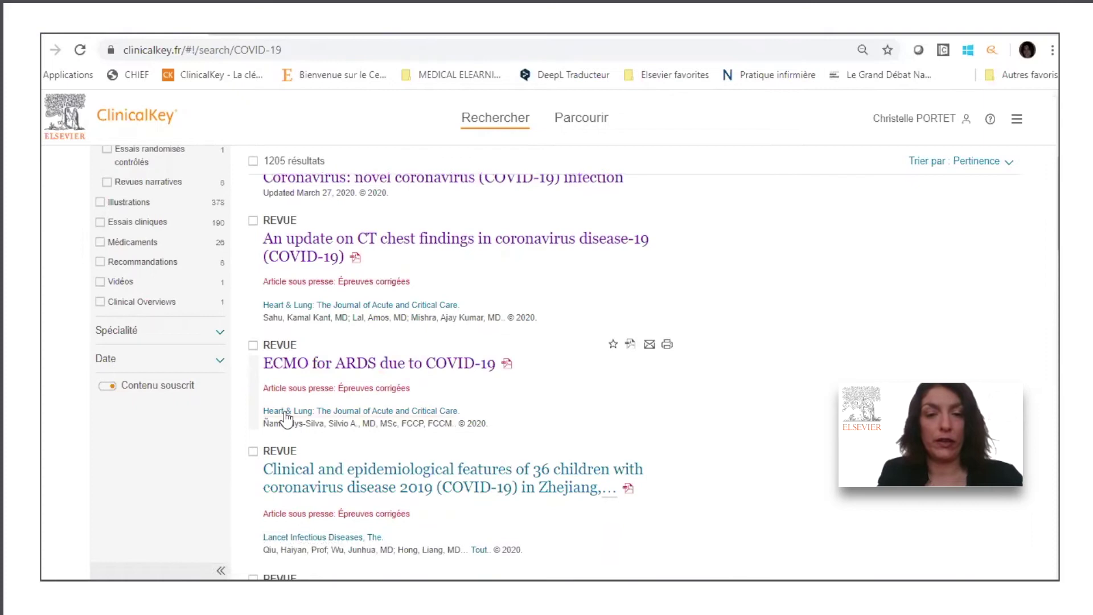
pyautogui.scroll(-1, 286, 417)
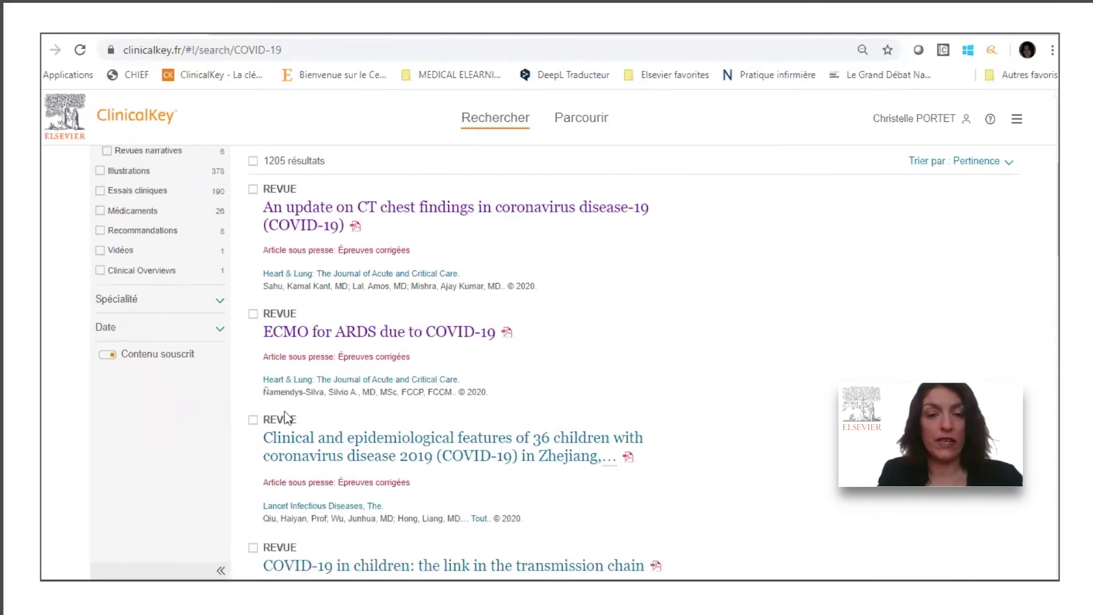
pyautogui.click(292, 446)
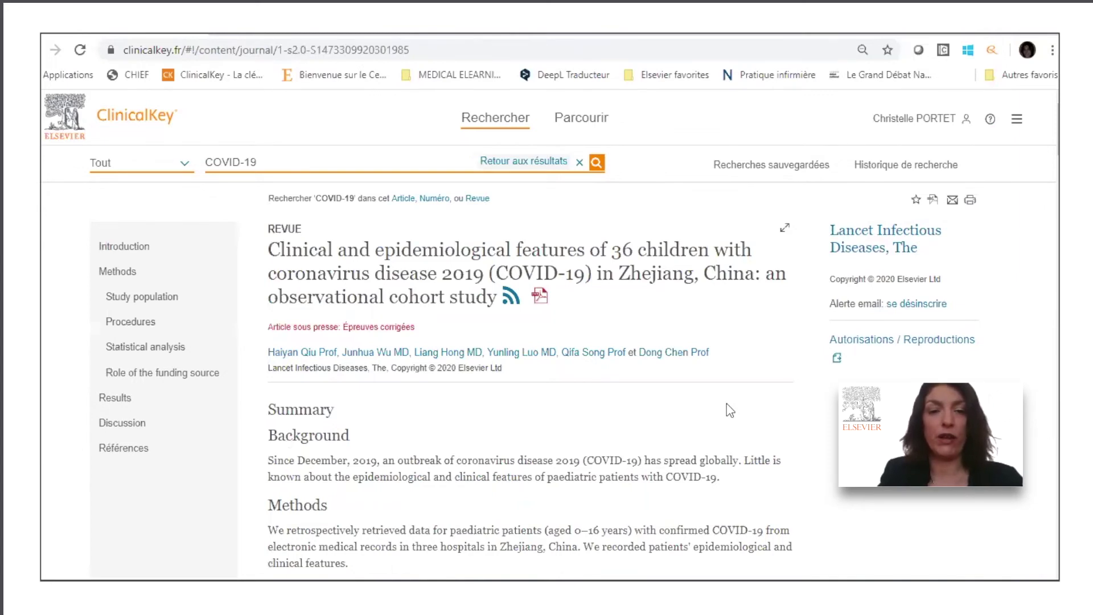
# Examine the article's Results section with Table 1, and view its PDF version before returning to the article page
pyautogui.click(114, 398)
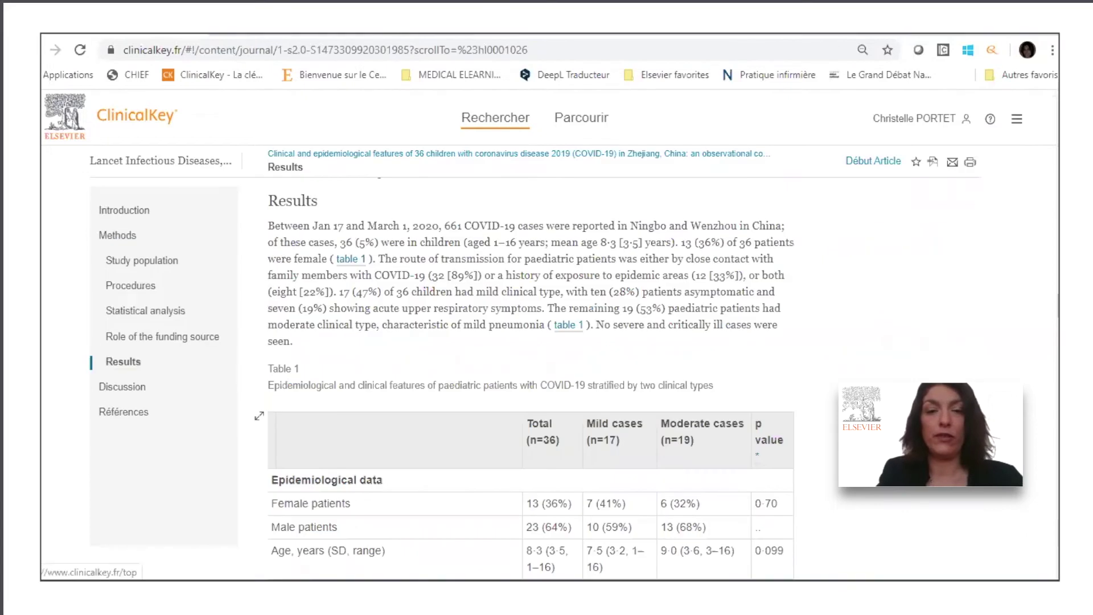
pyautogui.scroll(-3, 531, 376)
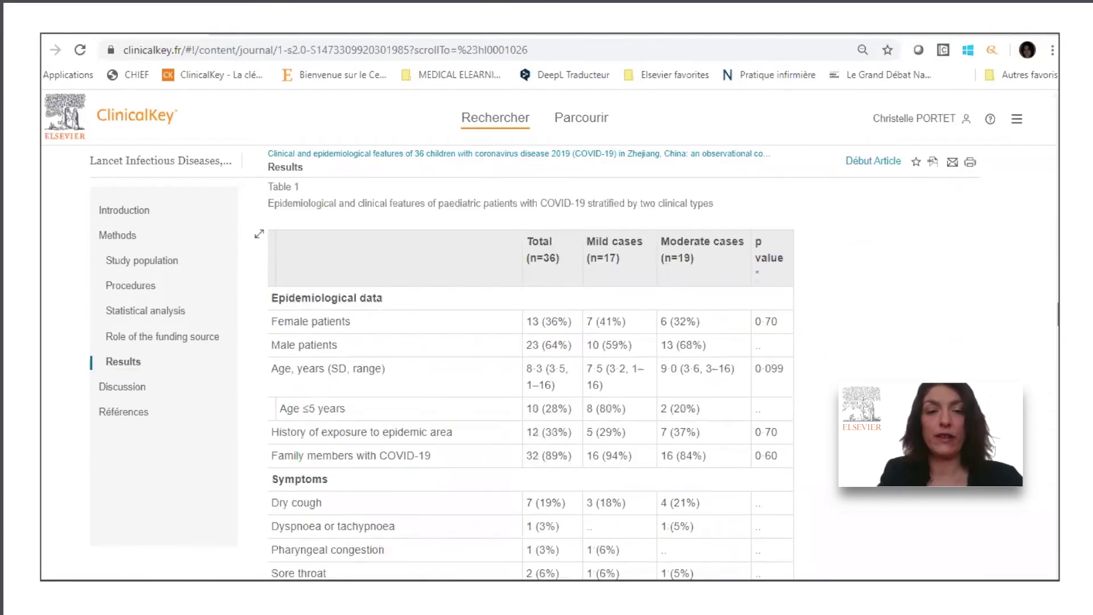
pyautogui.scroll(-2, 531, 376)
pyautogui.click(874, 164)
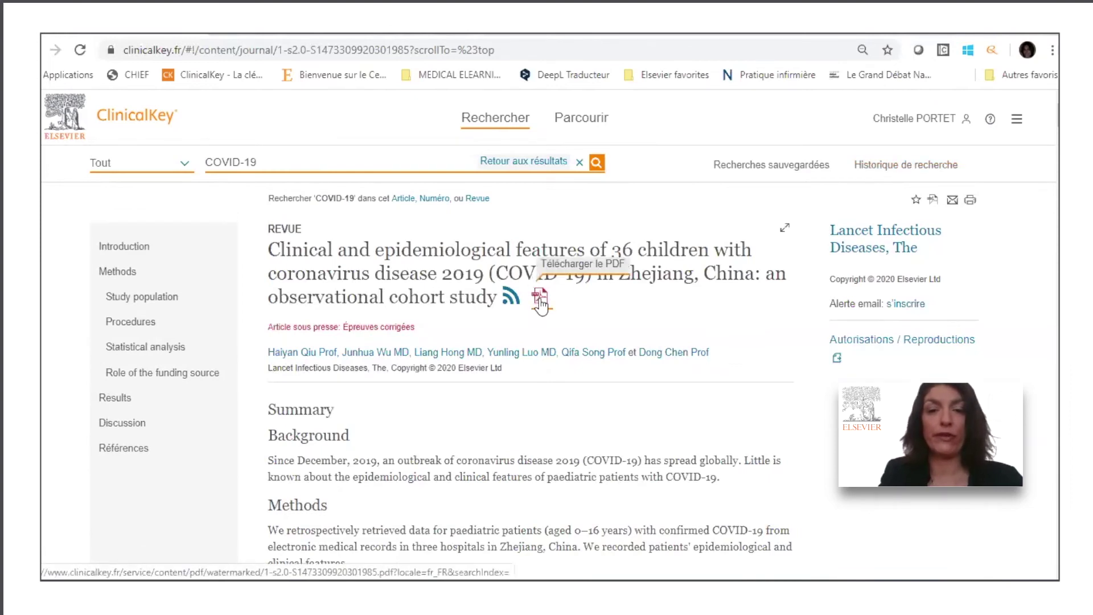
pyautogui.click(539, 300)
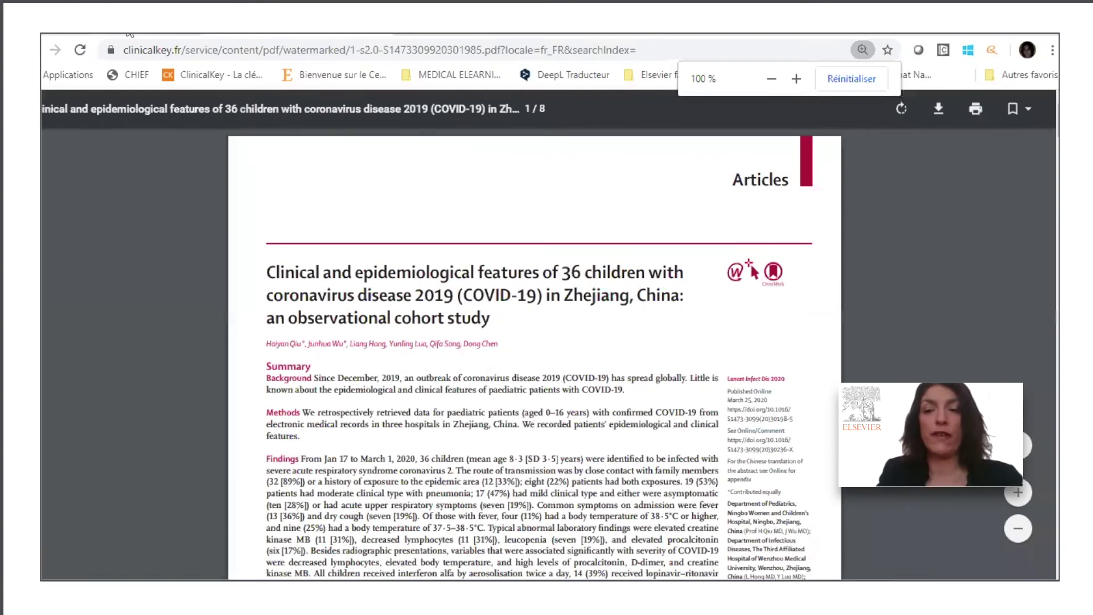
pyautogui.click(129, 33)
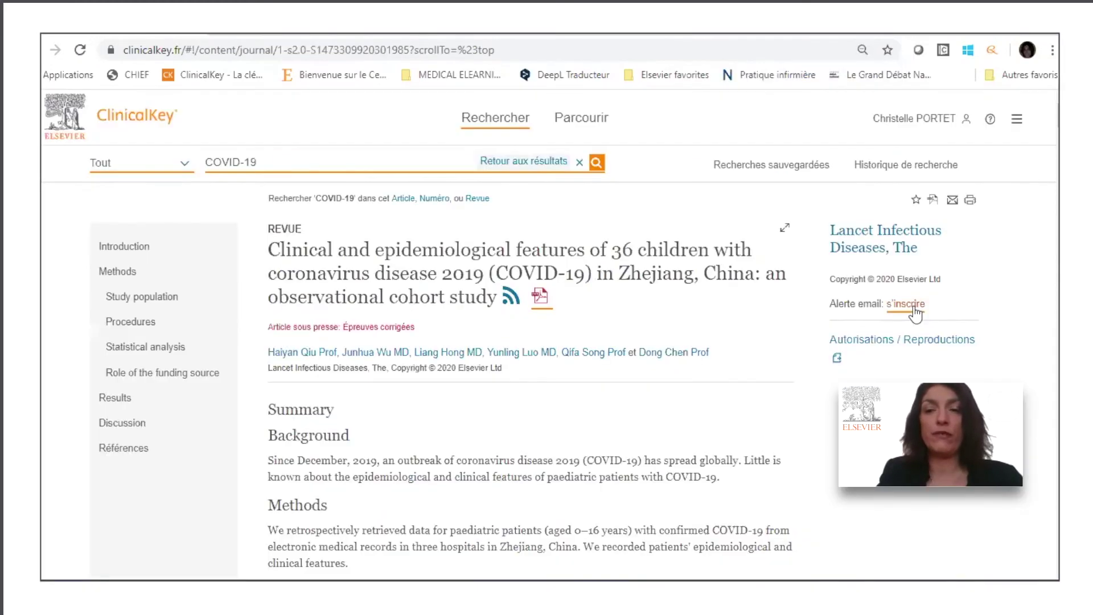
# Subscribe to the email alert for the journal Lancet Infectious Diseases
pyautogui.tripleClick(839, 304)
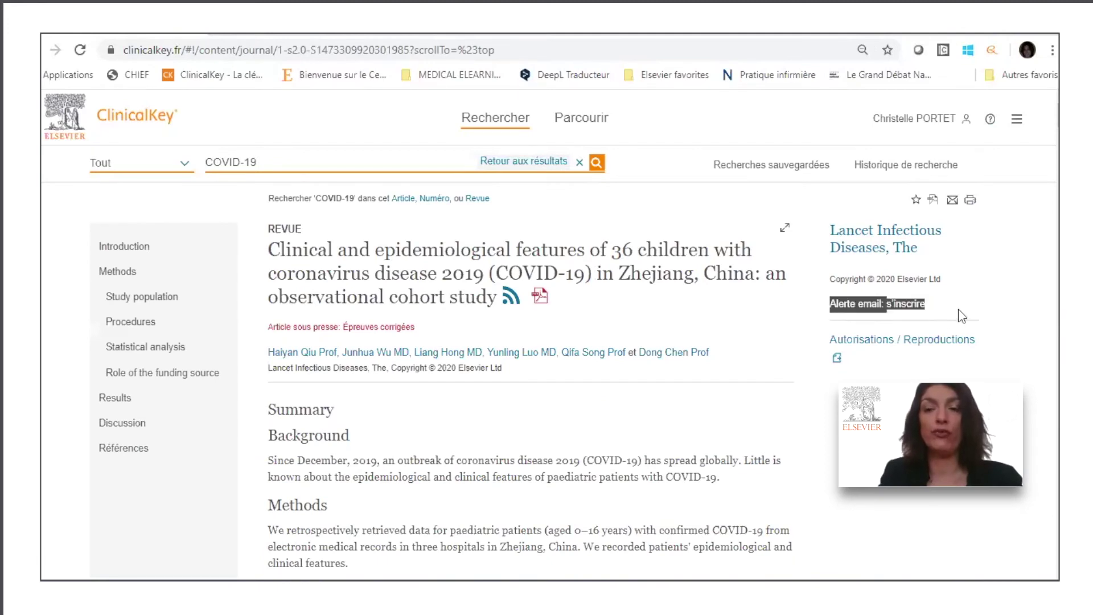
pyautogui.click(962, 316)
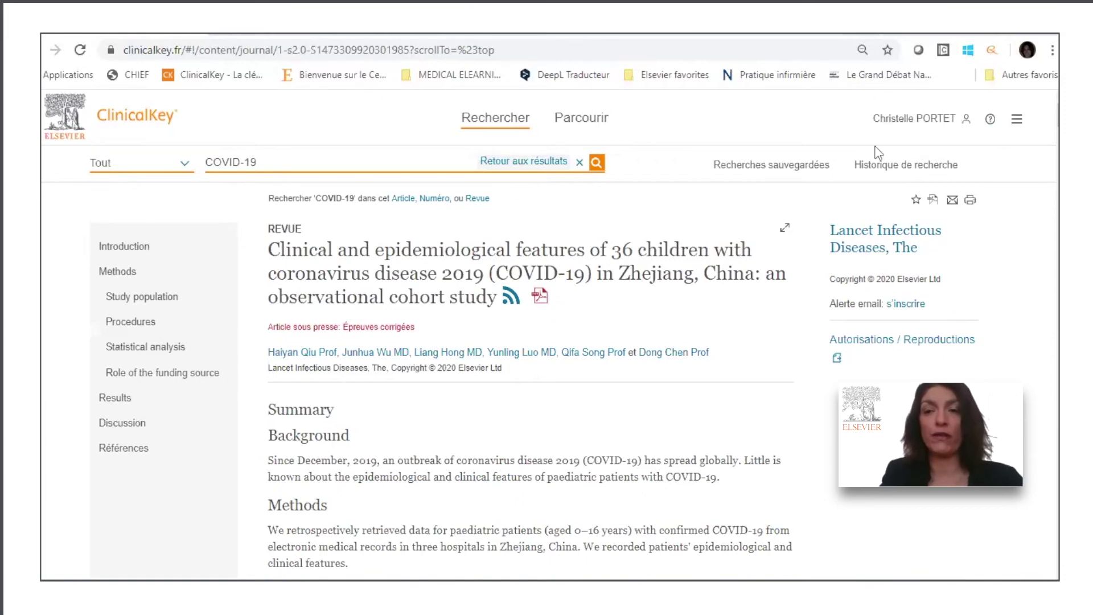
pyautogui.click(907, 305)
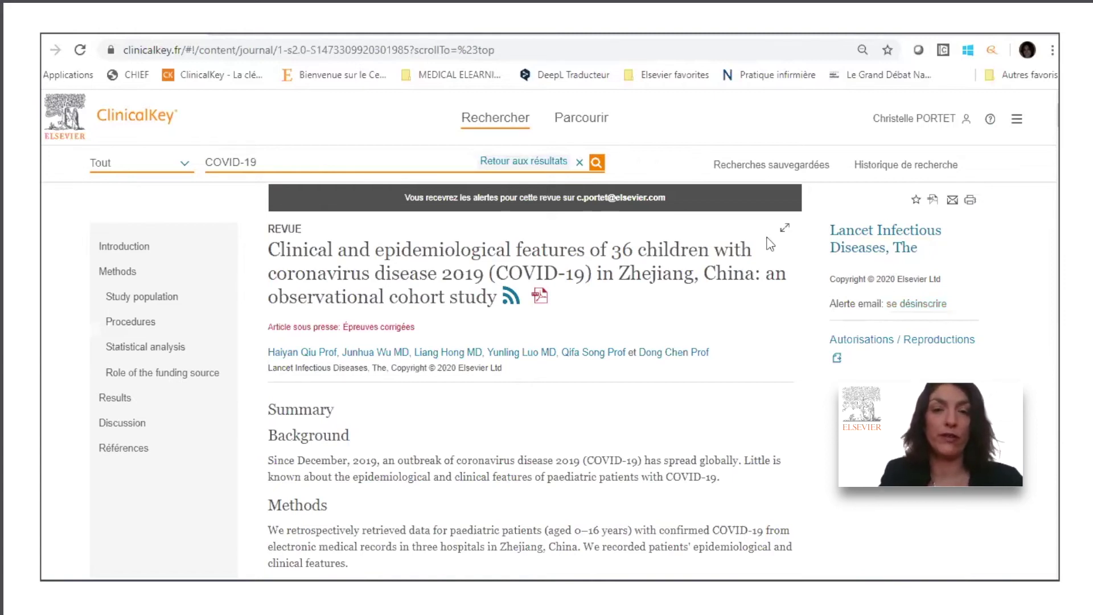
# Return to the results and select the systemic anticancer treatments and critical care guidelines, the Clinical Overview, and the CT chest findings review
pyautogui.click(535, 161)
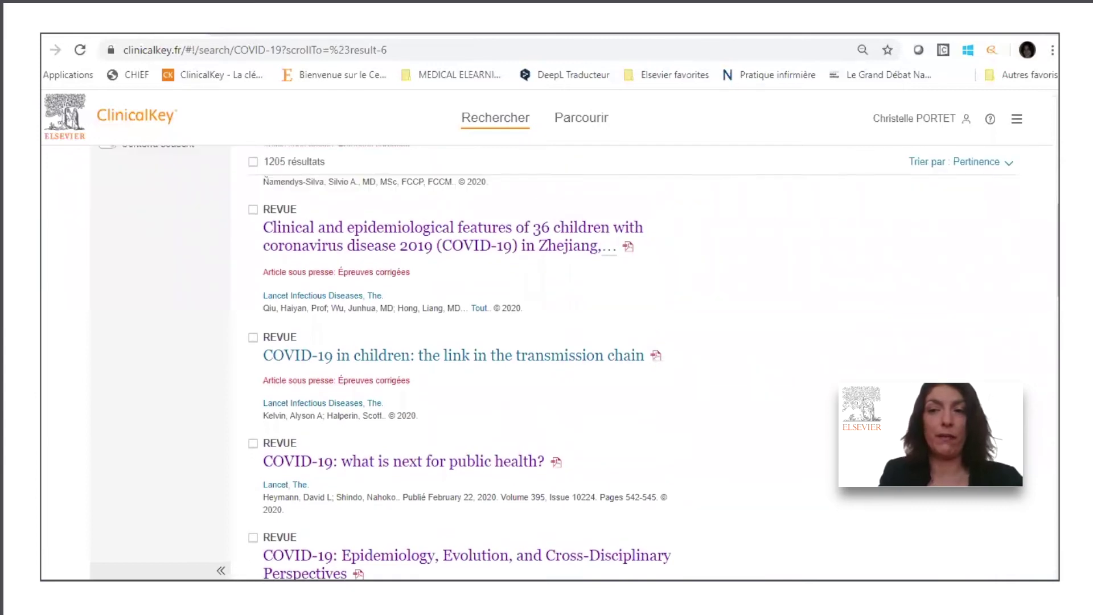
pyautogui.moveTo(1059, 249); pyautogui.dragTo(1058, 148)
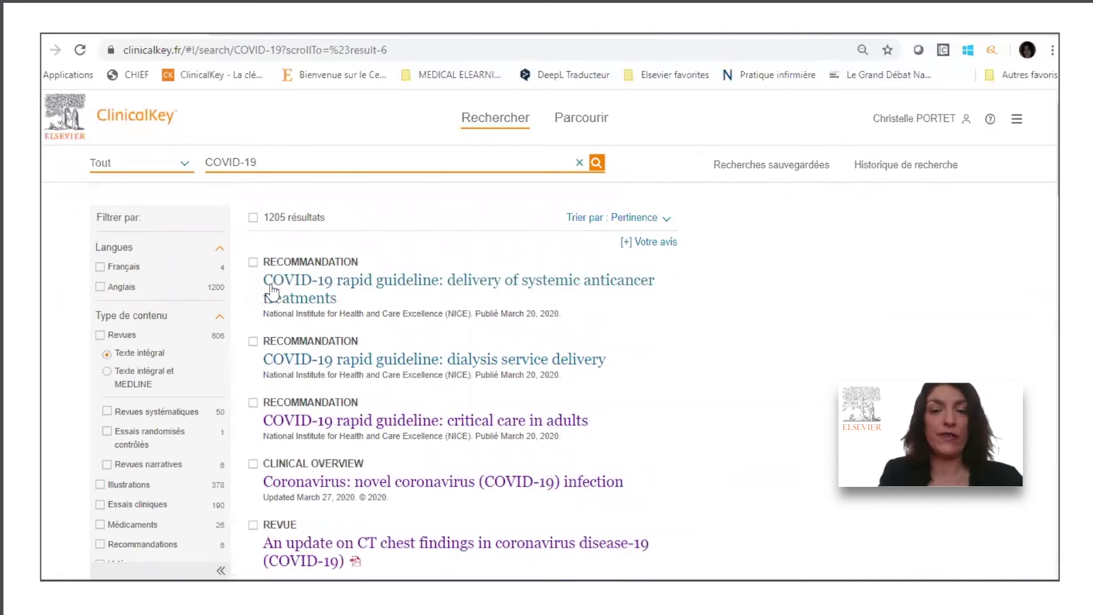
pyautogui.click(253, 262)
pyautogui.click(253, 402)
pyautogui.click(253, 463)
pyautogui.click(253, 525)
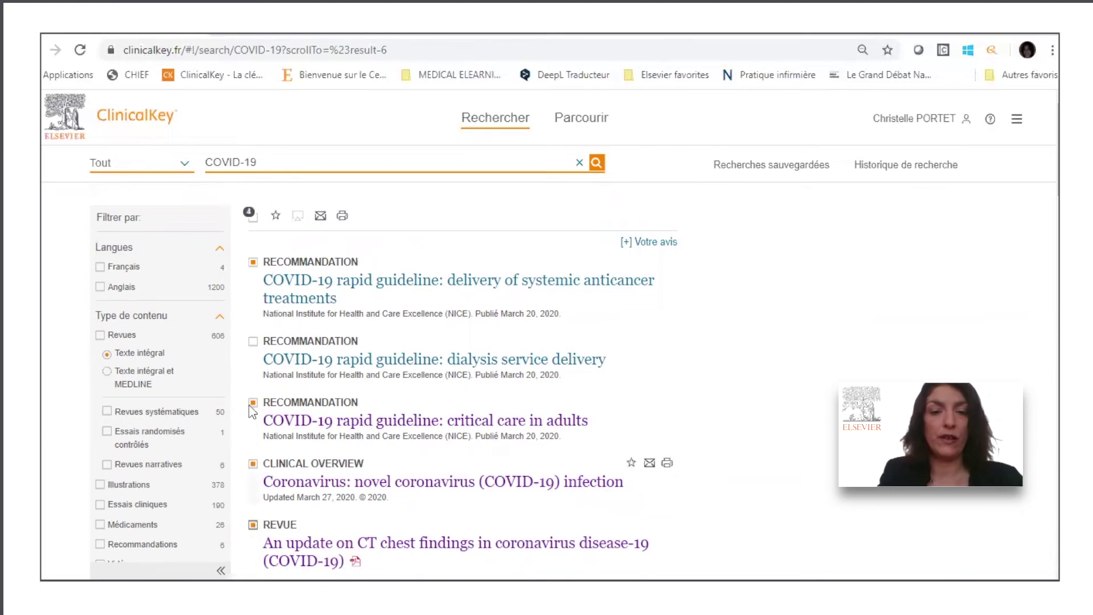
# Save the selected items with the existing COVID-19 tag and finish saving
pyautogui.click(276, 218)
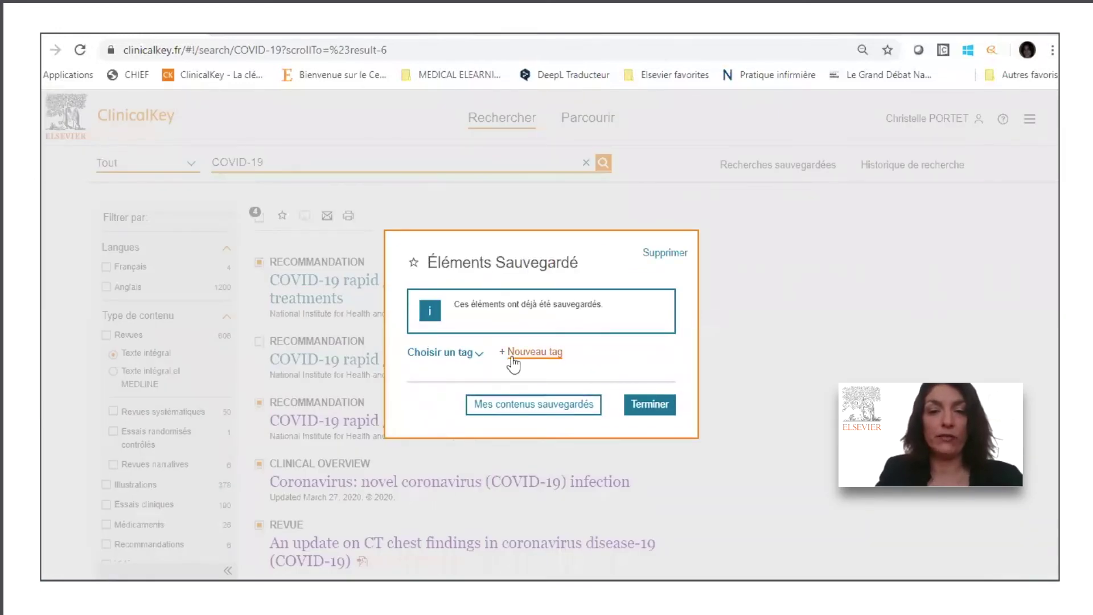
pyautogui.click(478, 363)
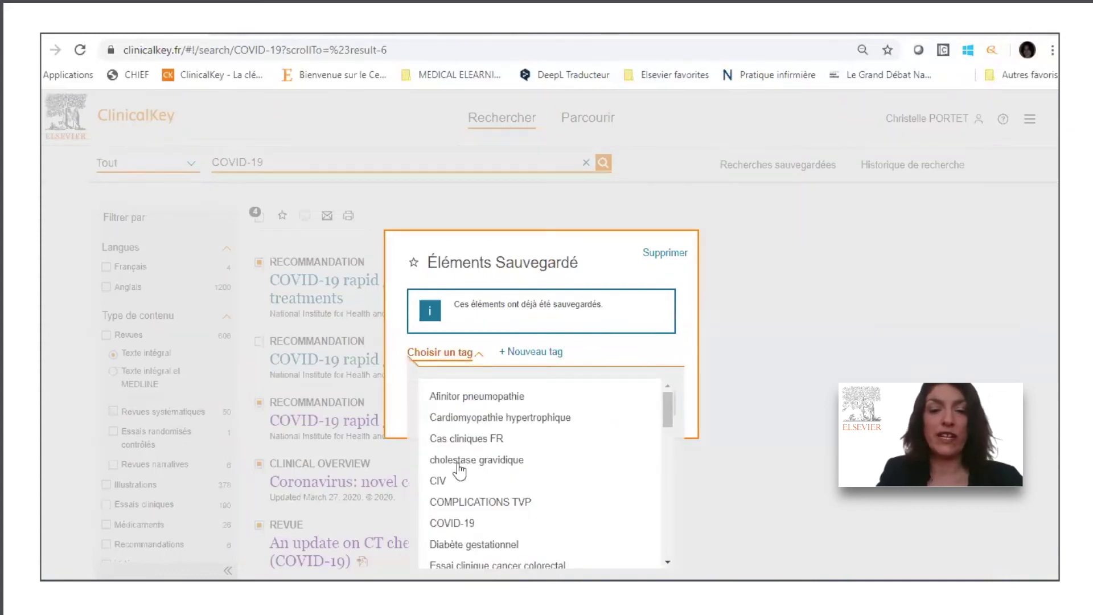
pyautogui.click(487, 521)
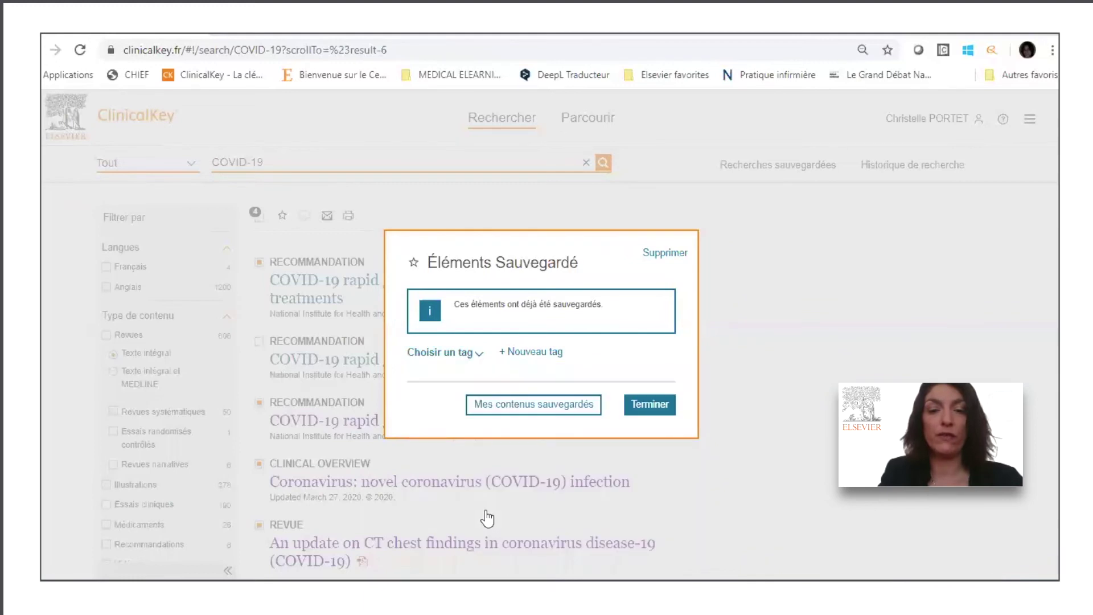
pyautogui.click(646, 408)
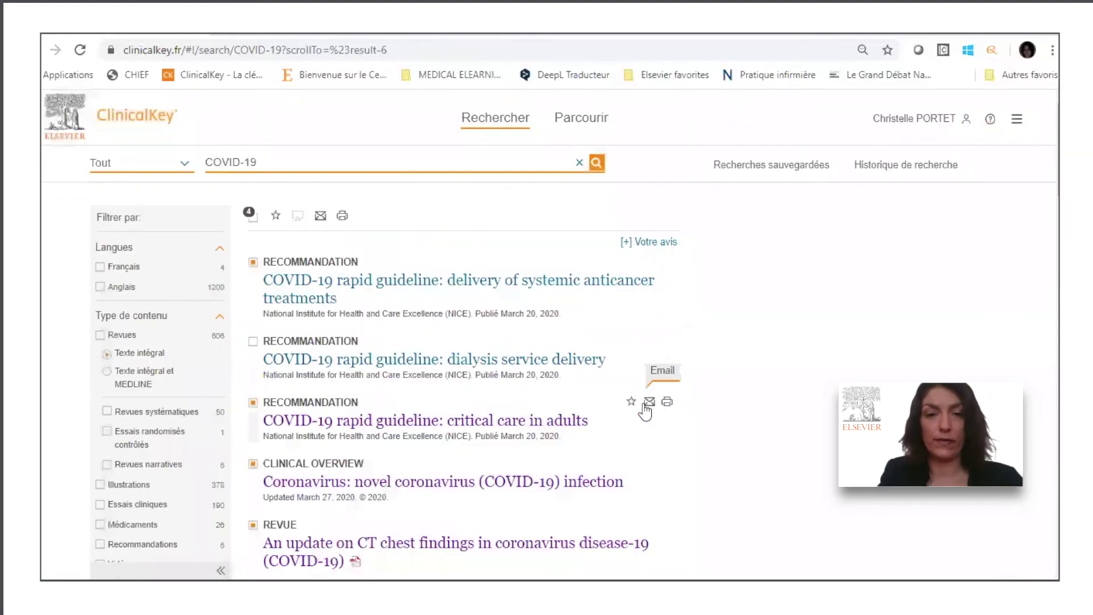
# Look through the result filters for content type, specialty and date, including the available publication periods
pyautogui.click(891, 118)
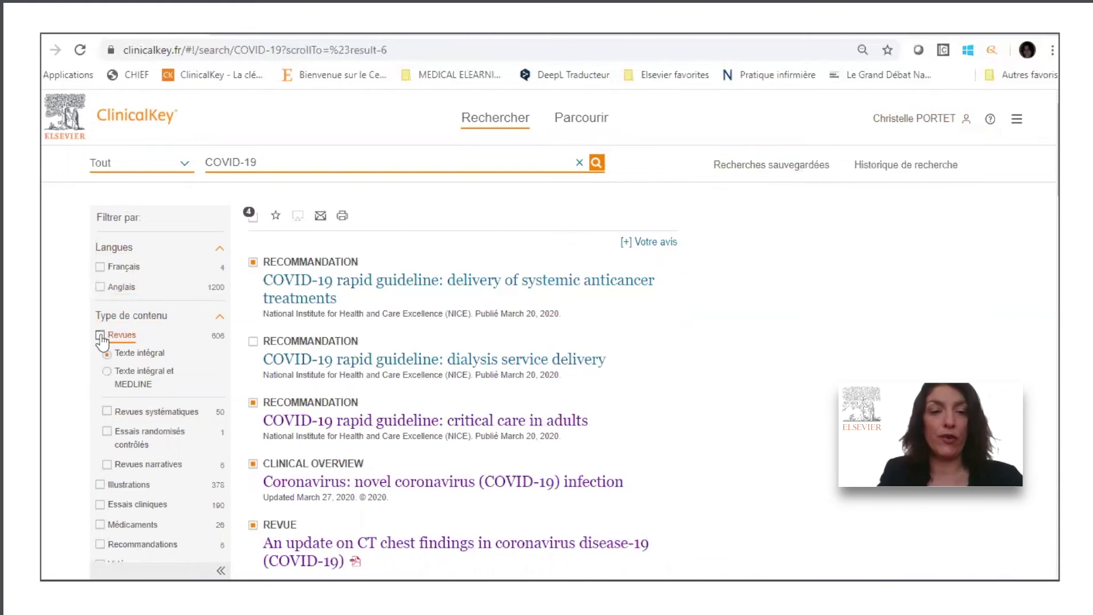
pyautogui.click(107, 354)
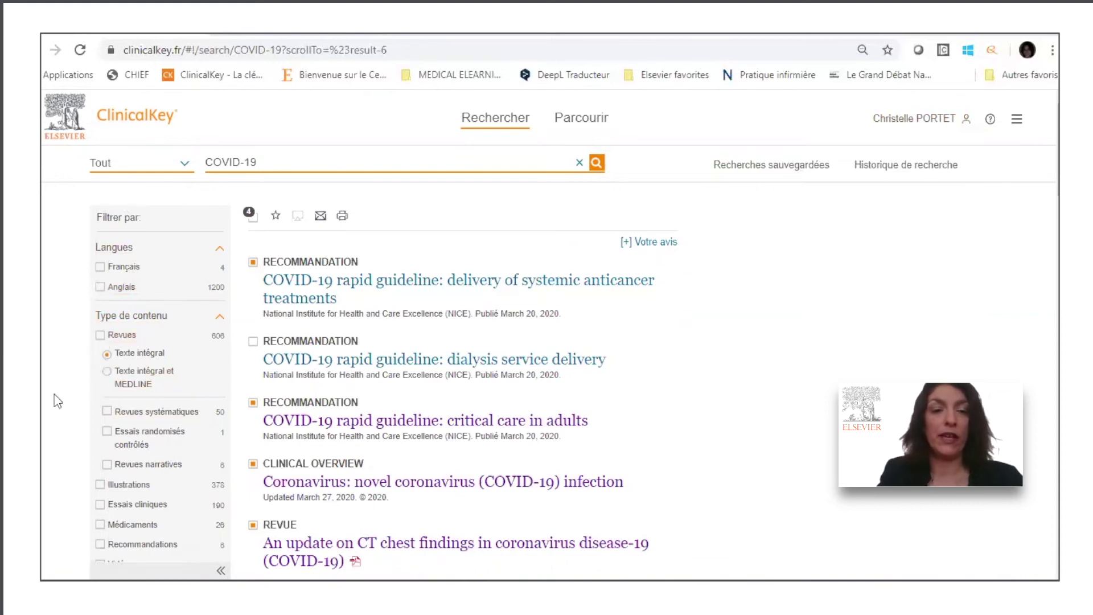
pyautogui.scroll(-3, 54, 394)
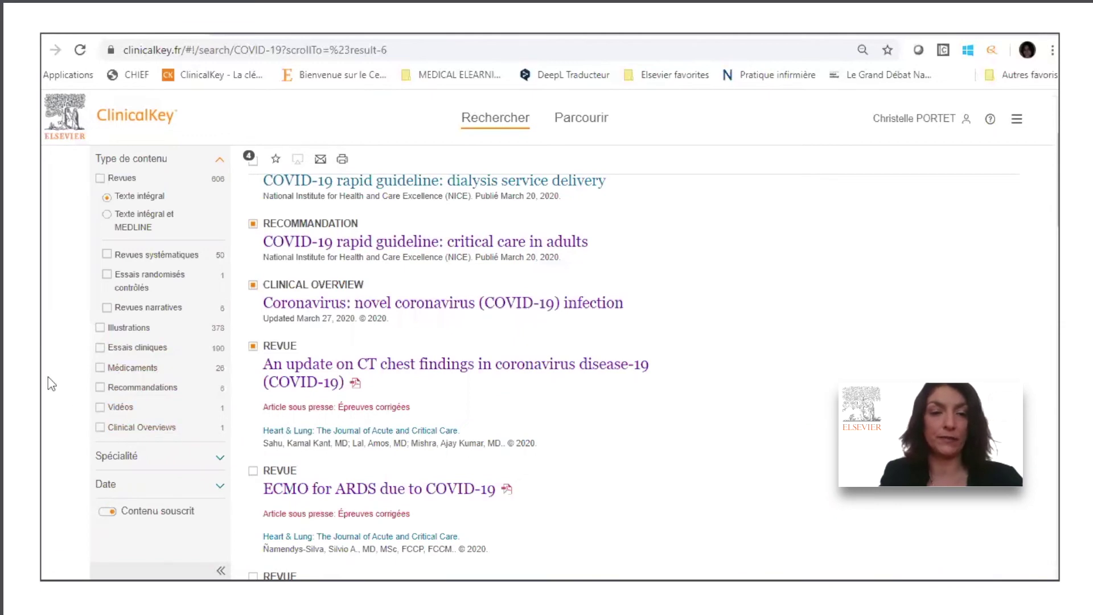
pyautogui.scroll(-1, 53, 462)
pyautogui.scroll(-3, 53, 463)
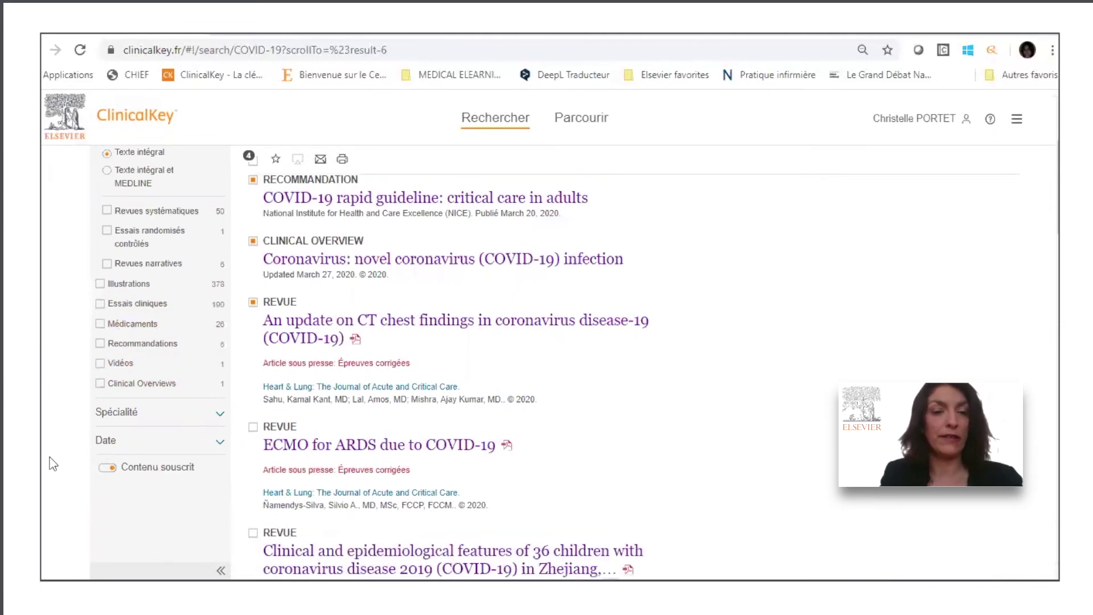
pyautogui.click(220, 362)
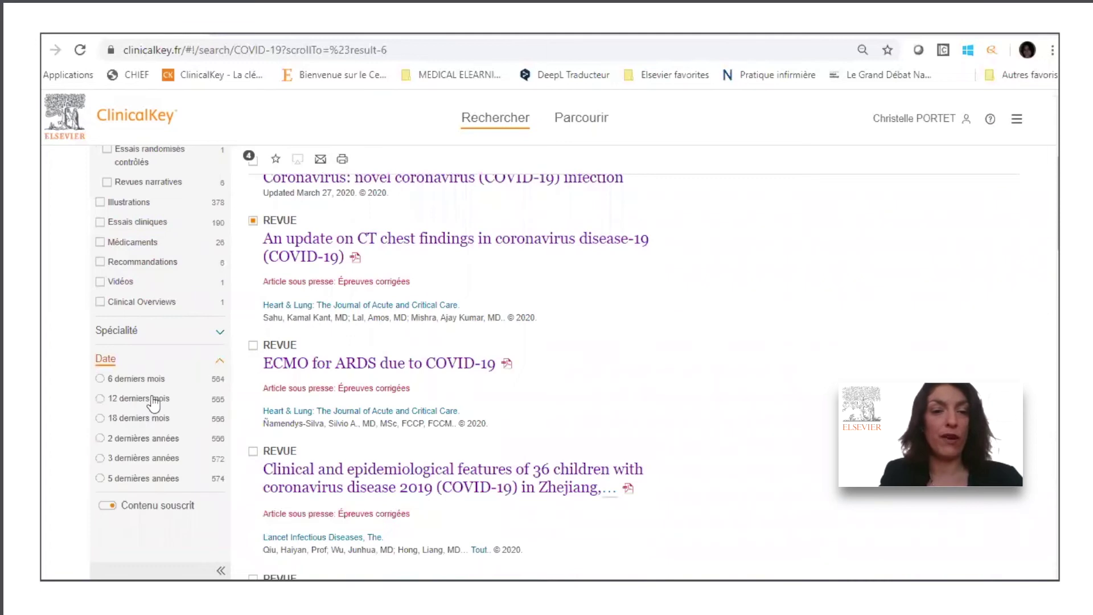
pyautogui.click(100, 379)
# Filter the results to Revues with the "Texte intégral et MEDLINE" option, limited to "6 derniers mois"
pyautogui.click(100, 335)
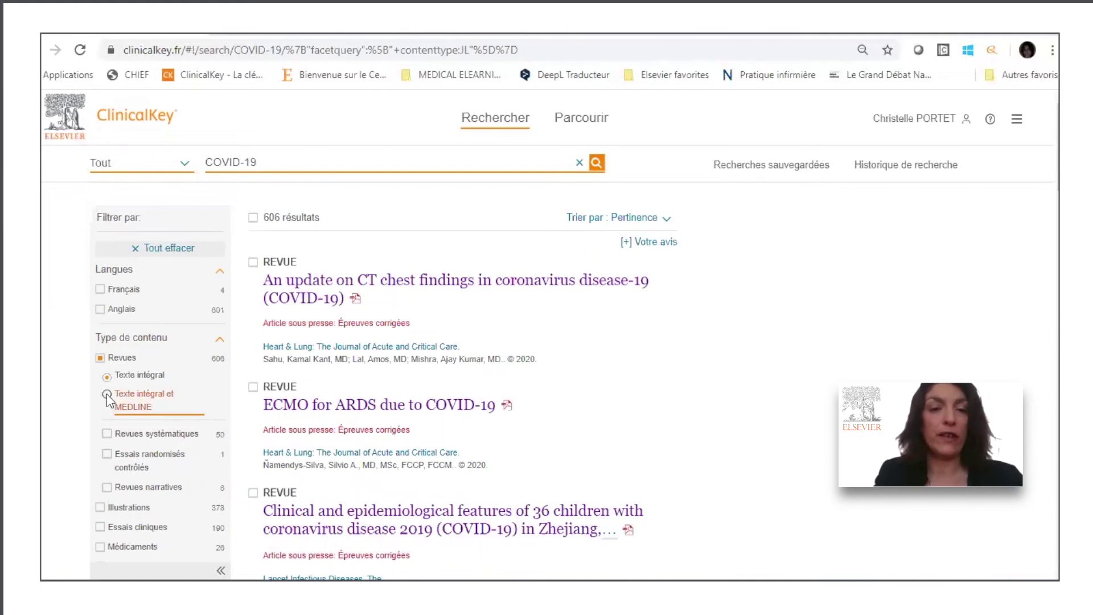
pyautogui.click(107, 394)
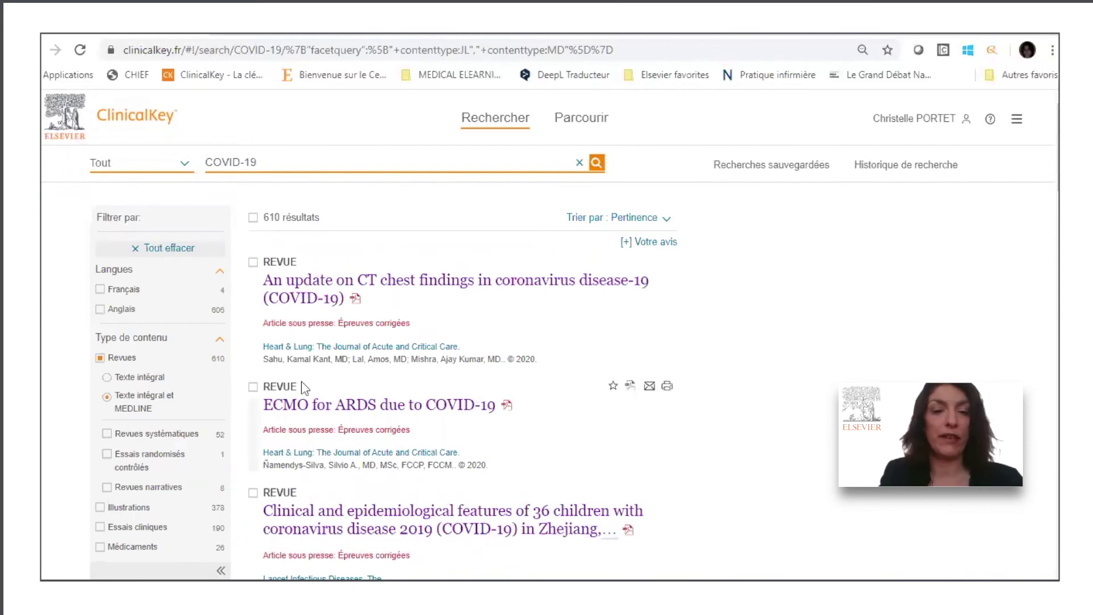
pyautogui.doubleClick(267, 389)
pyautogui.scroll(-5, 267, 389)
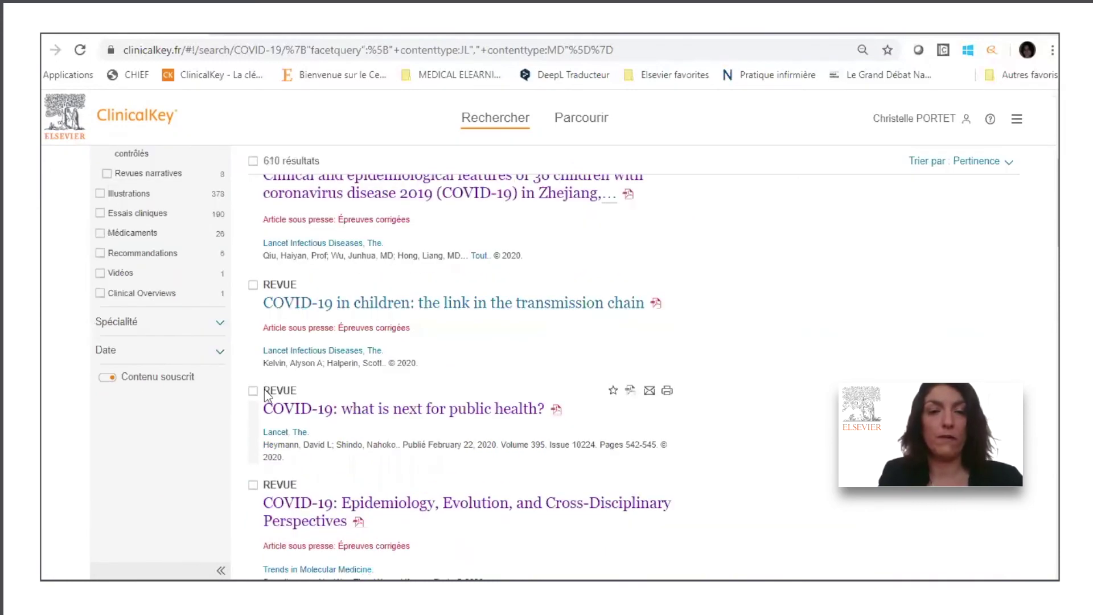
pyautogui.scroll(-3, 101, 254)
pyautogui.click(100, 245)
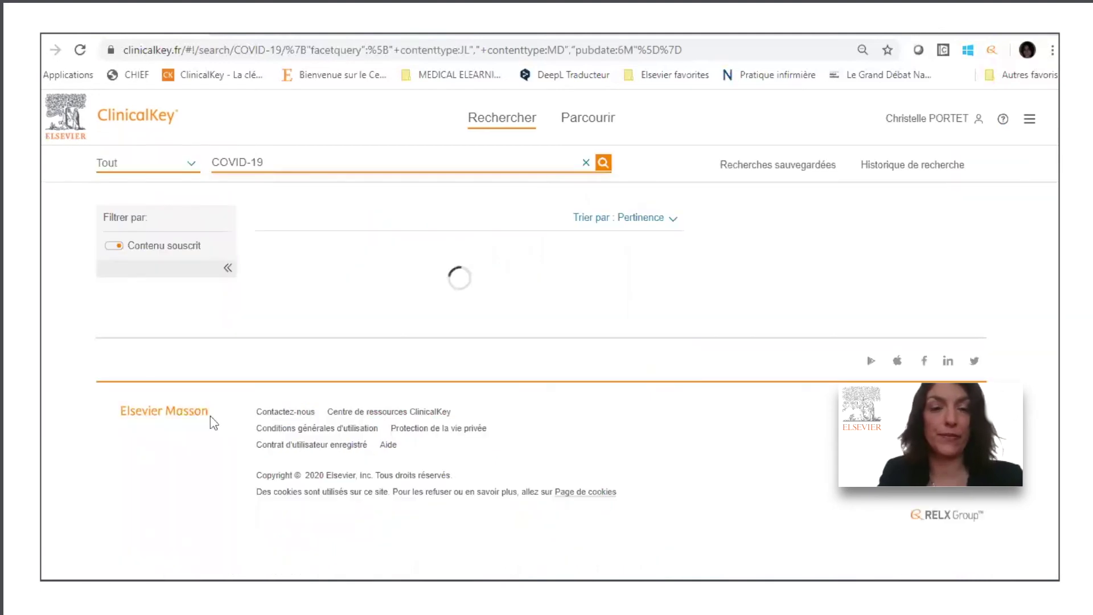
# Browse the filtered journal results down to "COVID-19: consider cytokine storm syndromes and immunosuppression"
pyautogui.scroll(-6, 210, 417)
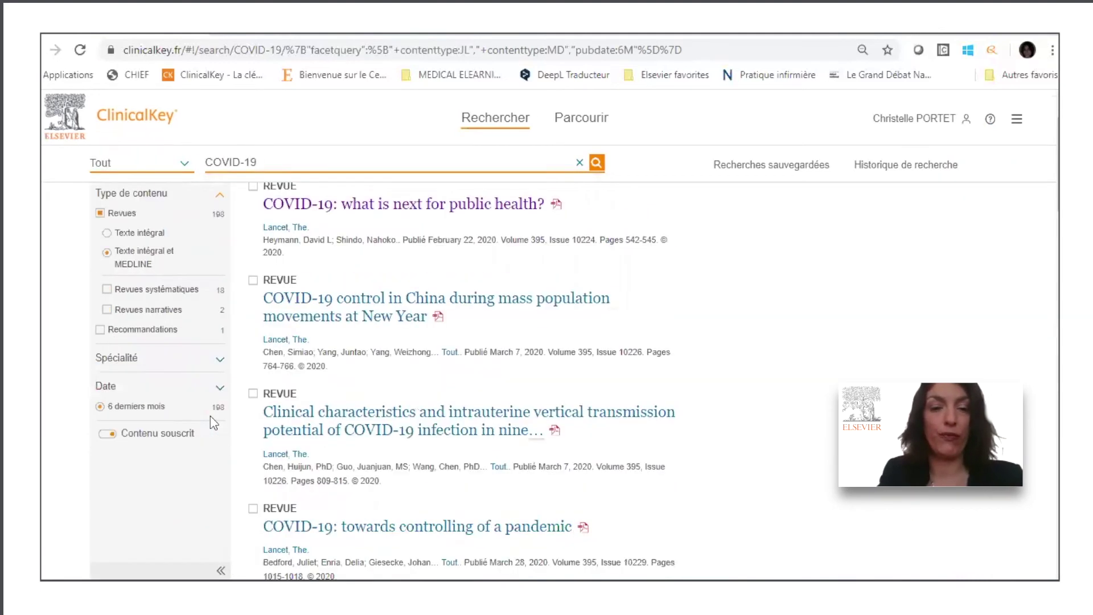
pyautogui.scroll(-4, 210, 415)
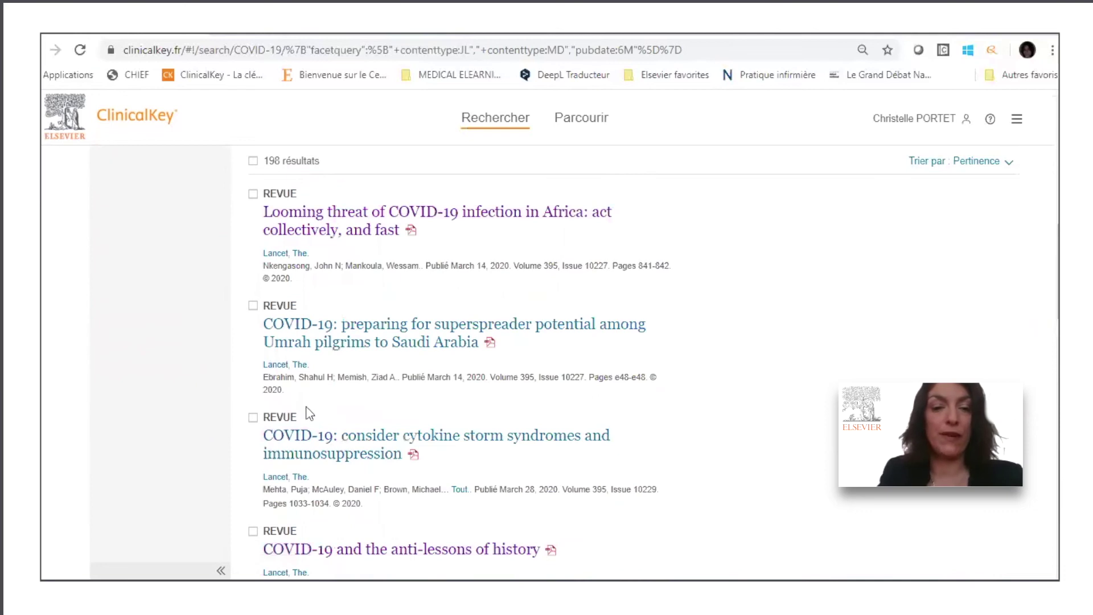
pyautogui.doubleClick(269, 415)
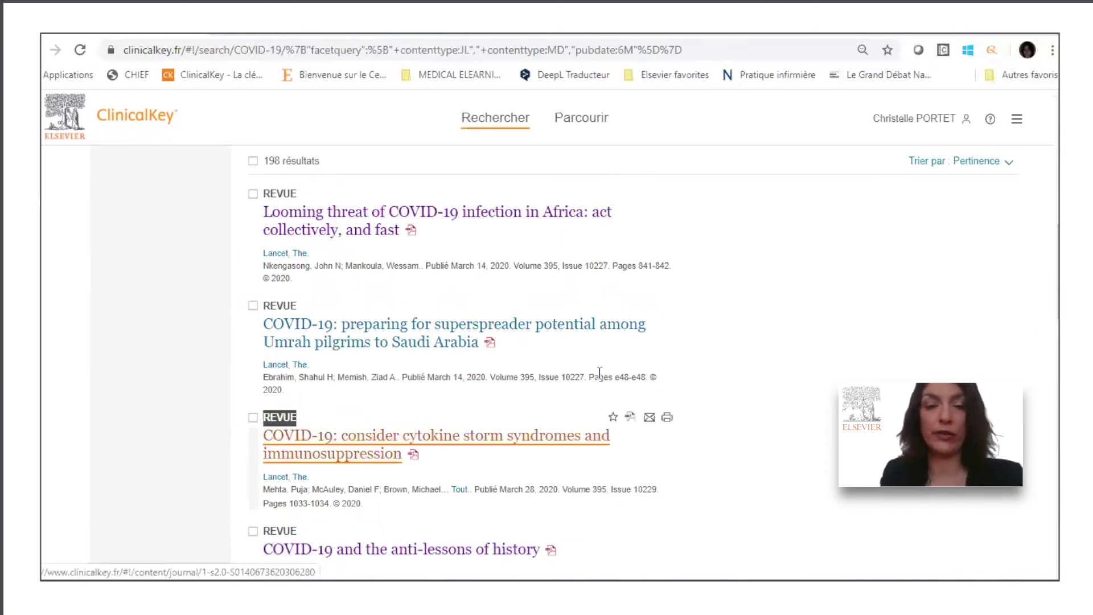
# Run the COVID-19 search limited to Médicaments and once more limited to Essais cliniques
pyautogui.scroll(5, 600, 376)
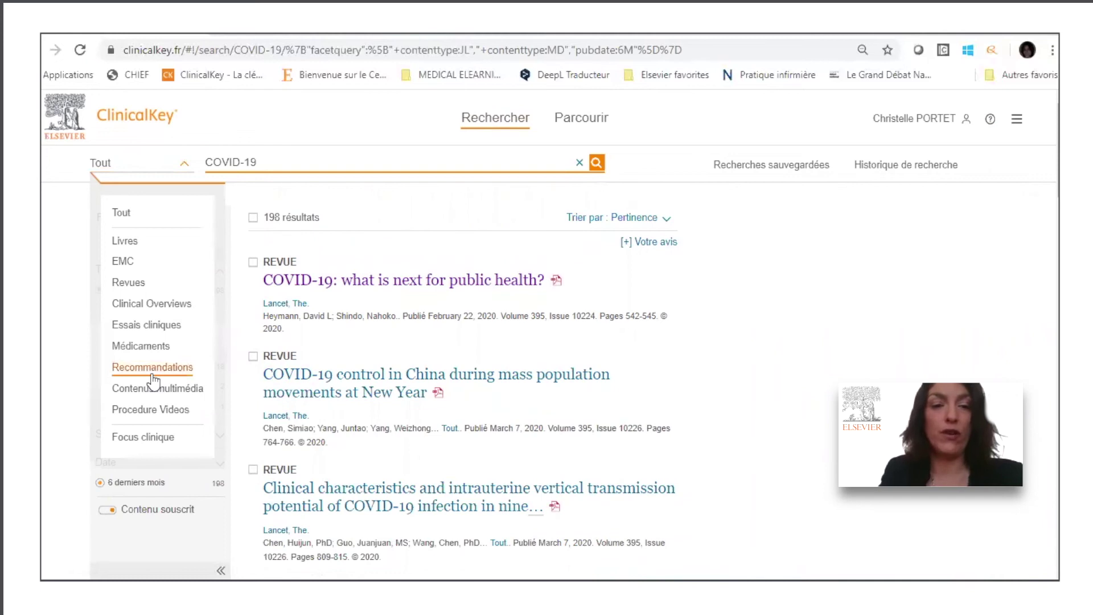
pyautogui.click(599, 165)
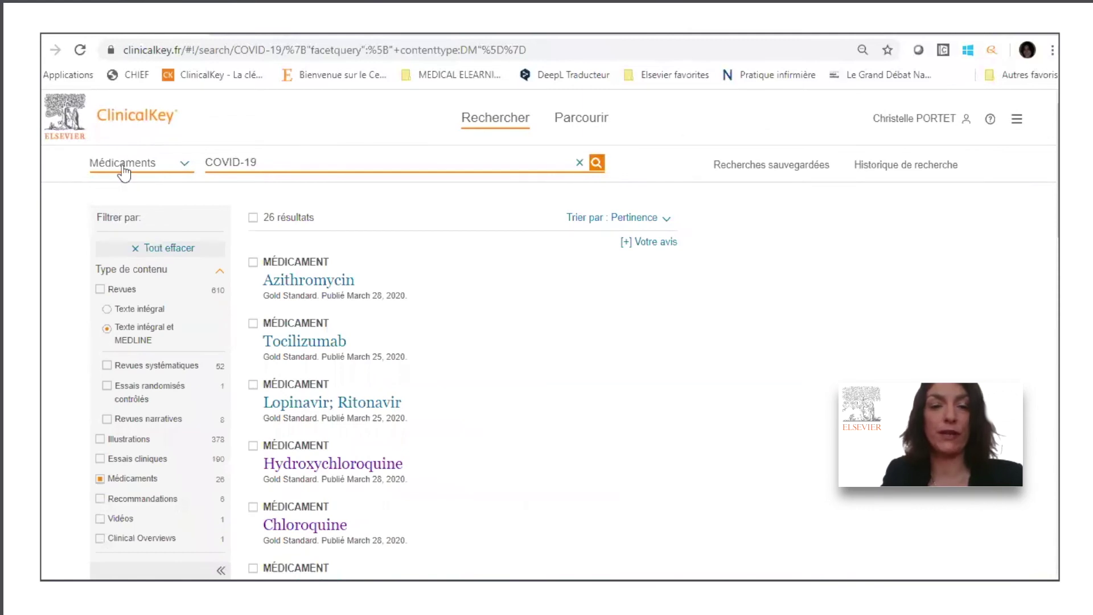
pyautogui.click(185, 167)
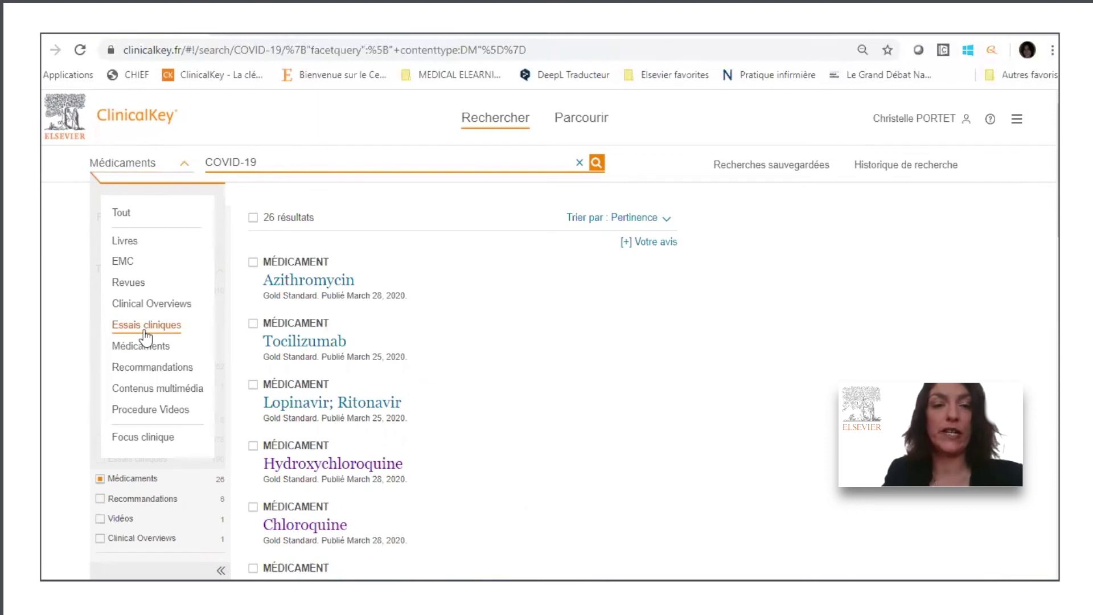
pyautogui.click(598, 162)
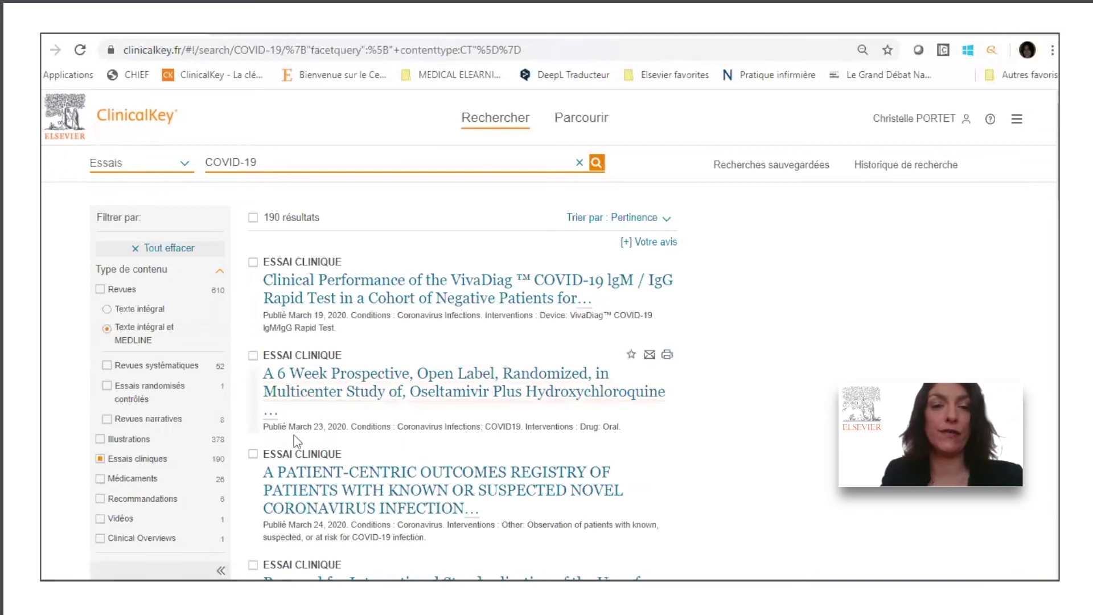
# Narrow the clinical trial search by adding chloroquine before the existing term, searching for "chloroquine COVID-19"
pyautogui.click(209, 163)
pyautogui.write('chr')
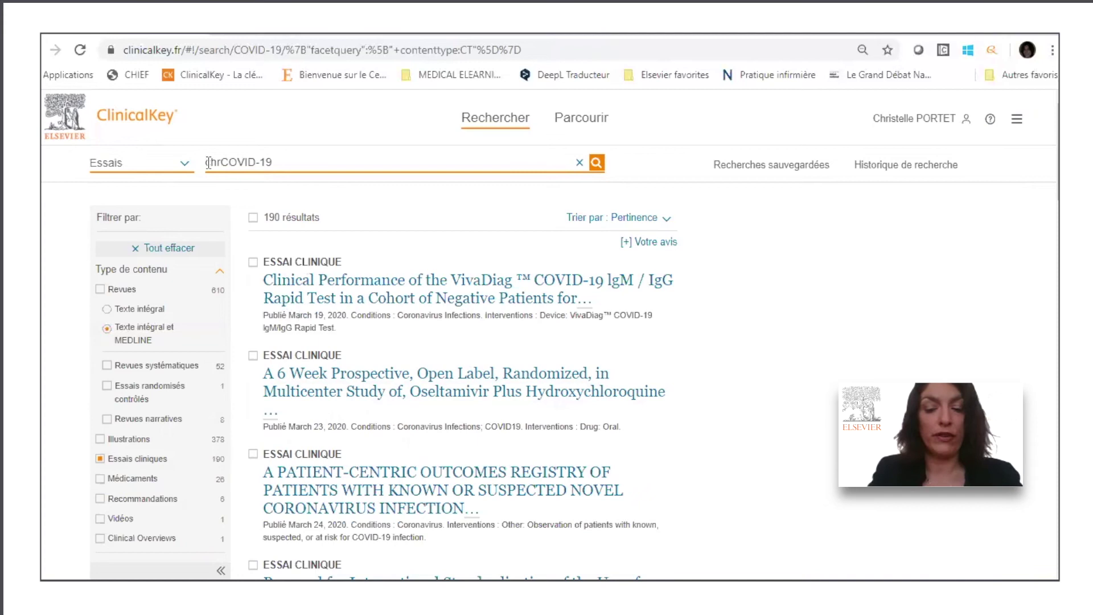
pyautogui.press('BackSpace')
pyautogui.write('loroquine')
pyautogui.press('Return')
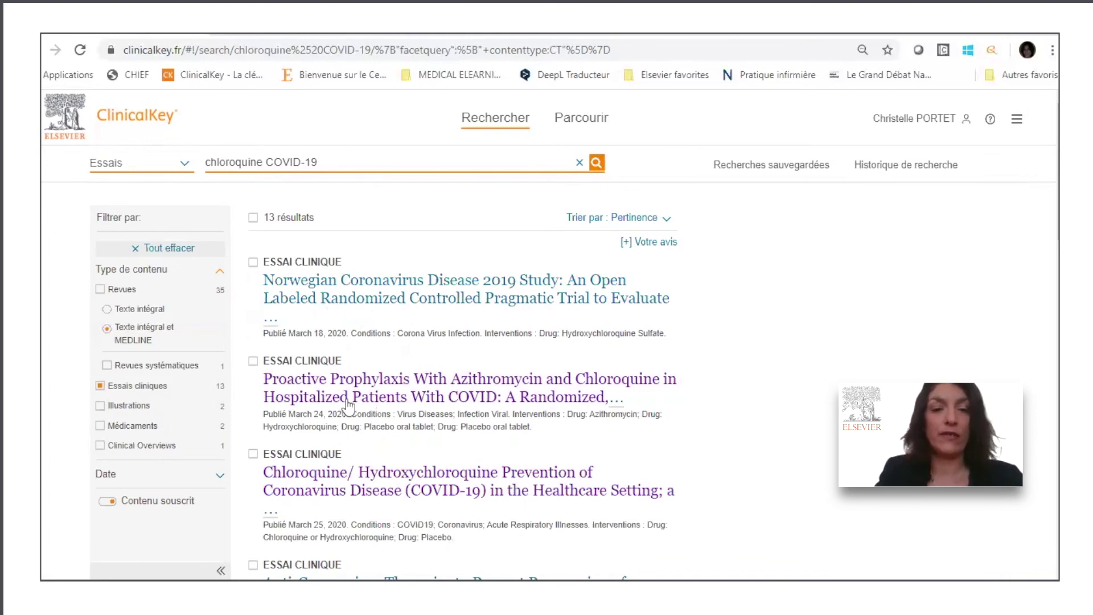
# Open the "Chloroquine/ Hydroxychloroquine Prevention of Coronavirus Disease" trial and read its purpose, status, eligibility criteria, sponsors and further information
pyautogui.click(342, 482)
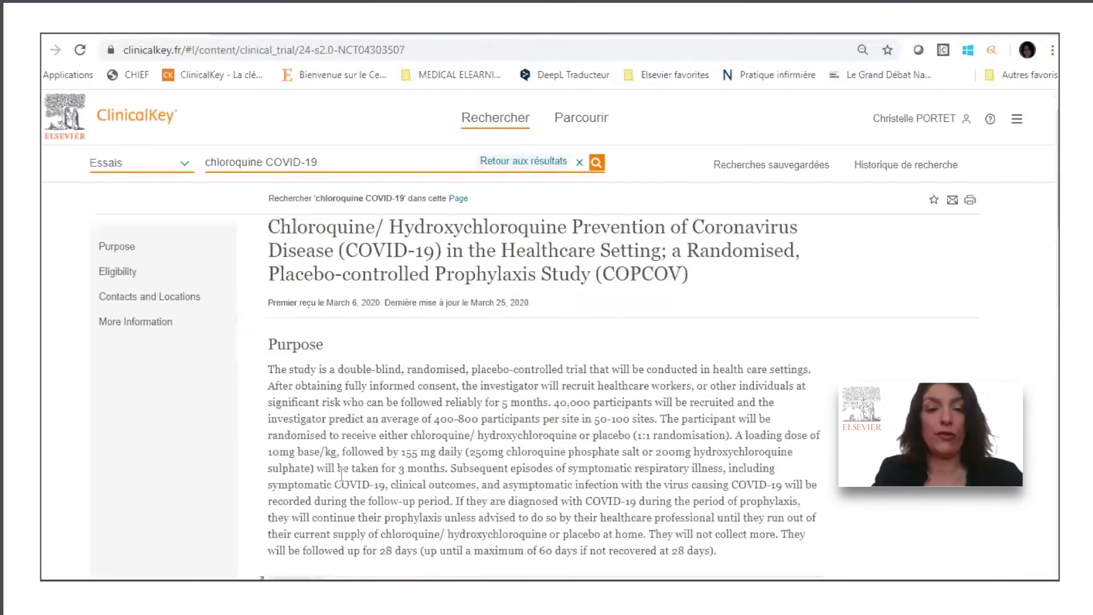
pyautogui.scroll(-2, 342, 479)
pyautogui.scroll(-2, 342, 477)
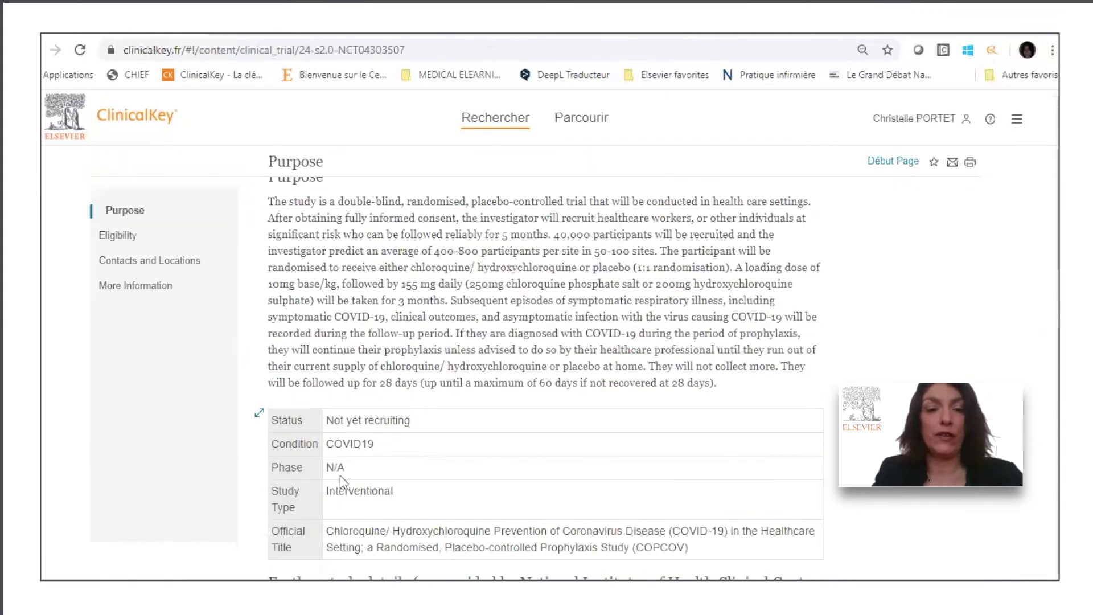
pyautogui.scroll(-5, 342, 478)
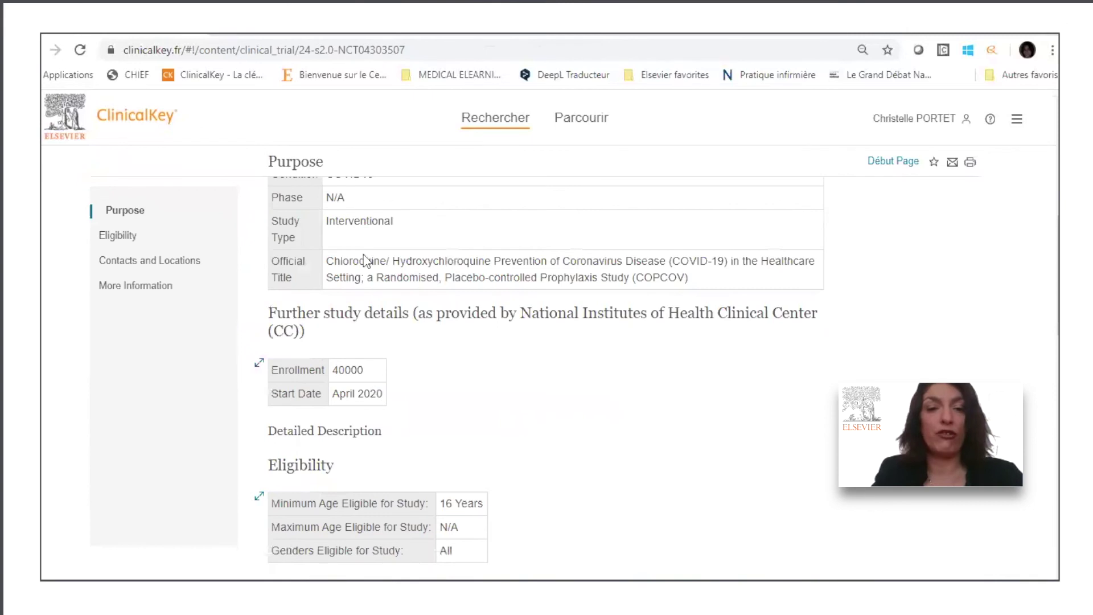
pyautogui.scroll(-2, 348, 265)
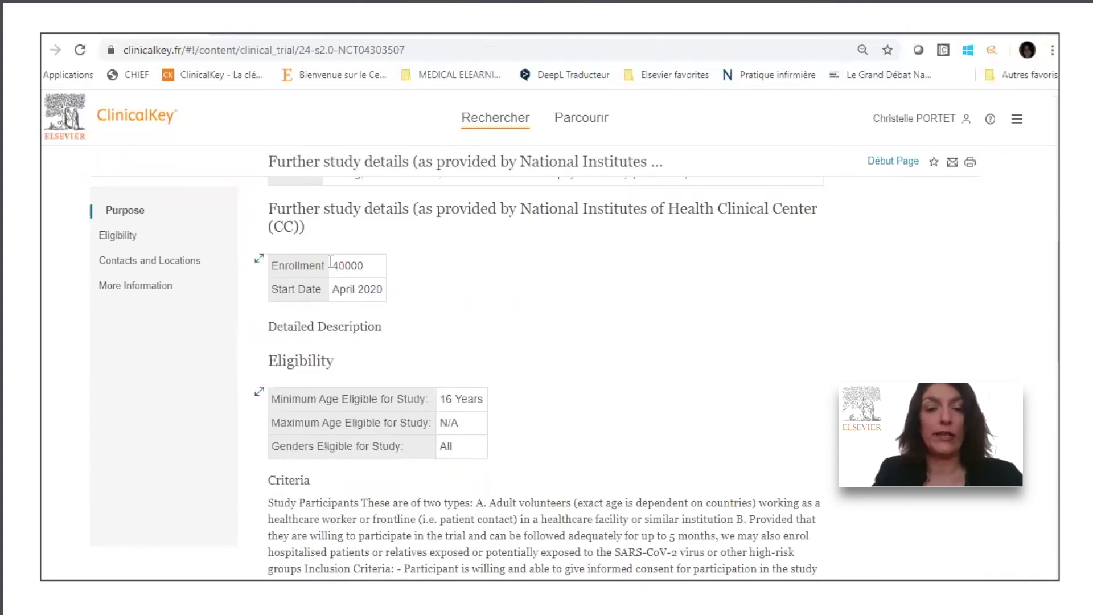
pyautogui.scroll(-5, 333, 268)
pyautogui.scroll(-4, 331, 263)
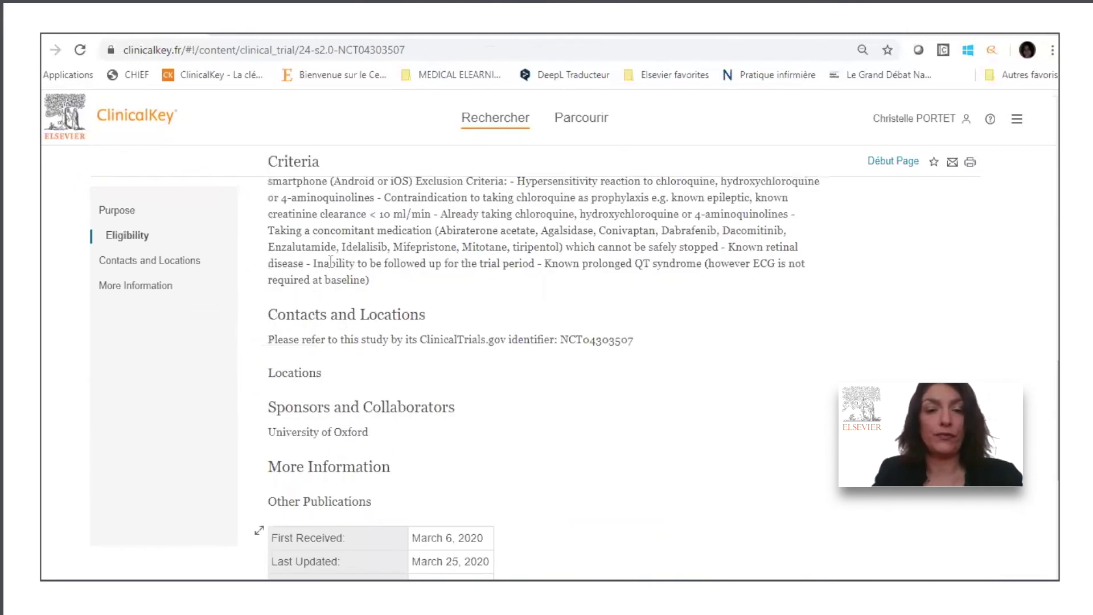
pyautogui.scroll(-3, 331, 262)
pyautogui.scroll(-1, 330, 261)
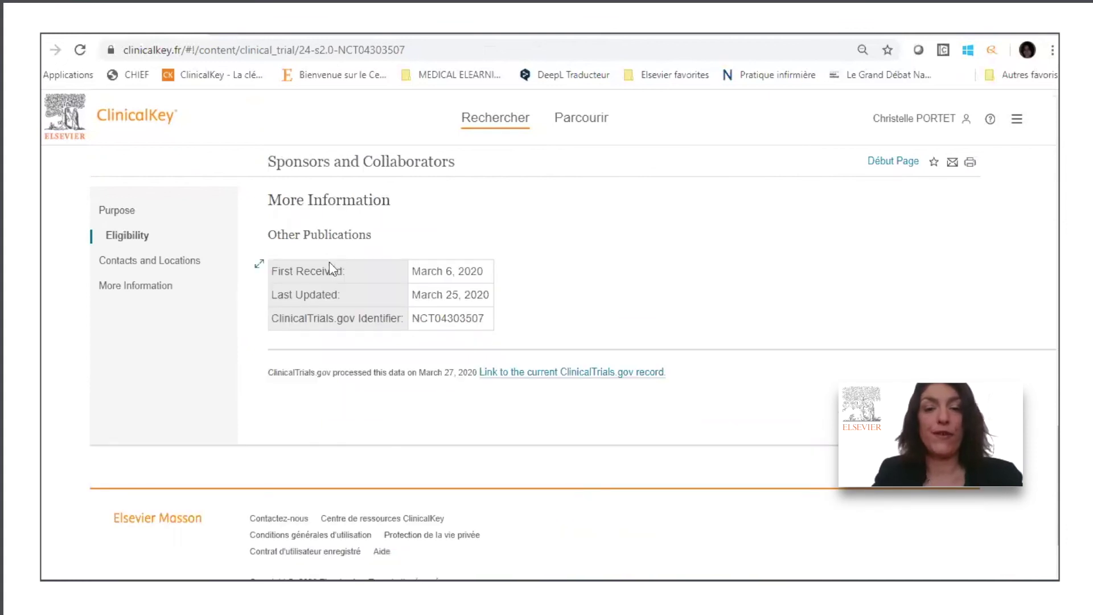
# Consult the trial's current ClinicalTrials.gov record and return to its ClinicalKey page
pyautogui.click(611, 377)
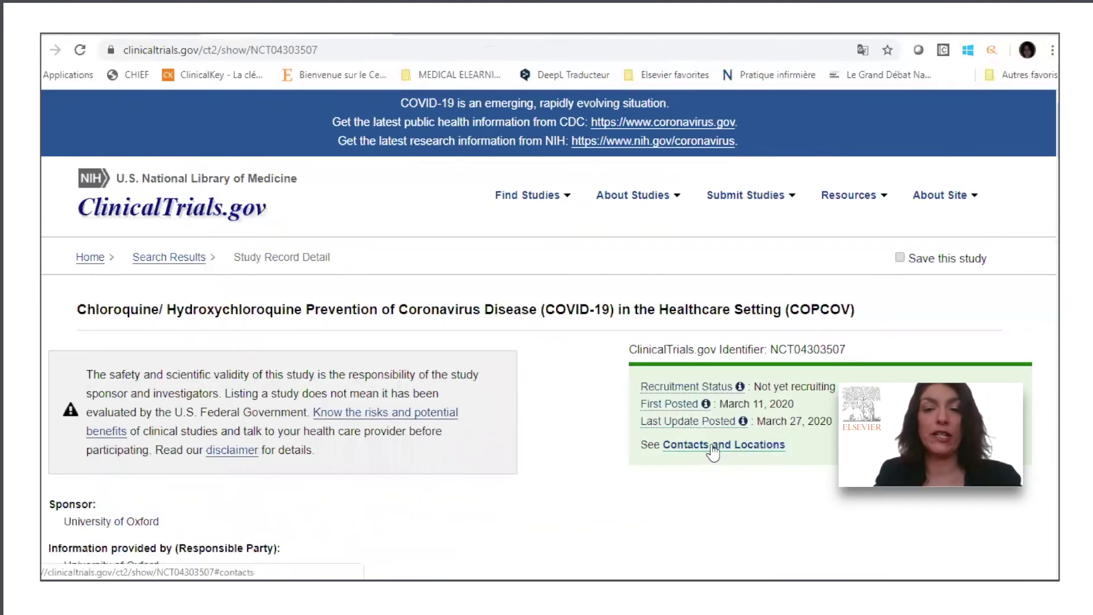
pyautogui.click(384, 25)
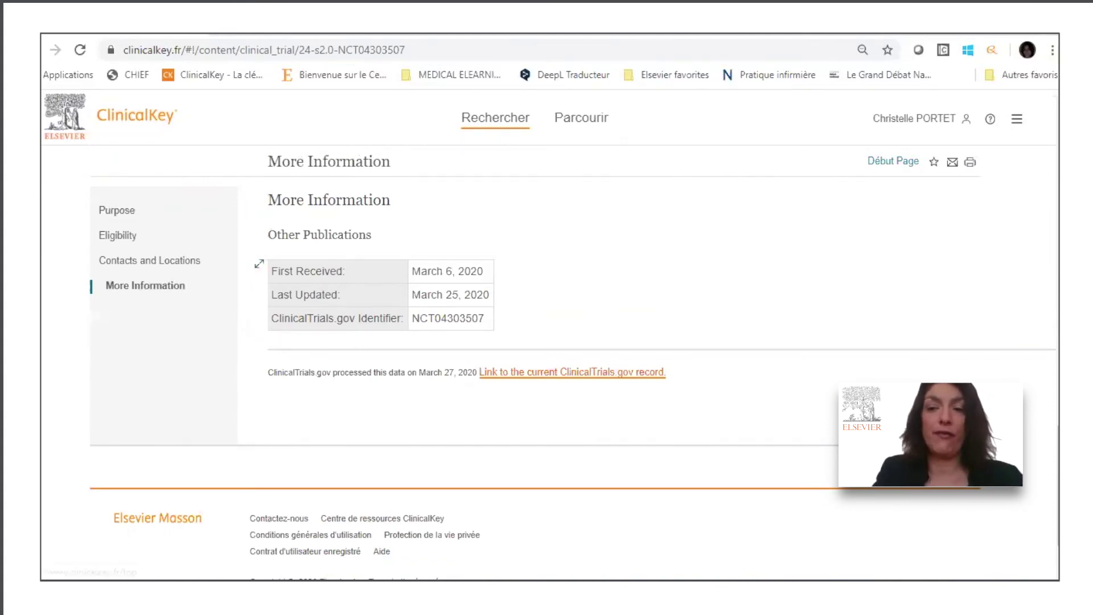
# Go back to the start of the trial page and view the content types a search can be limited to
pyautogui.click(893, 161)
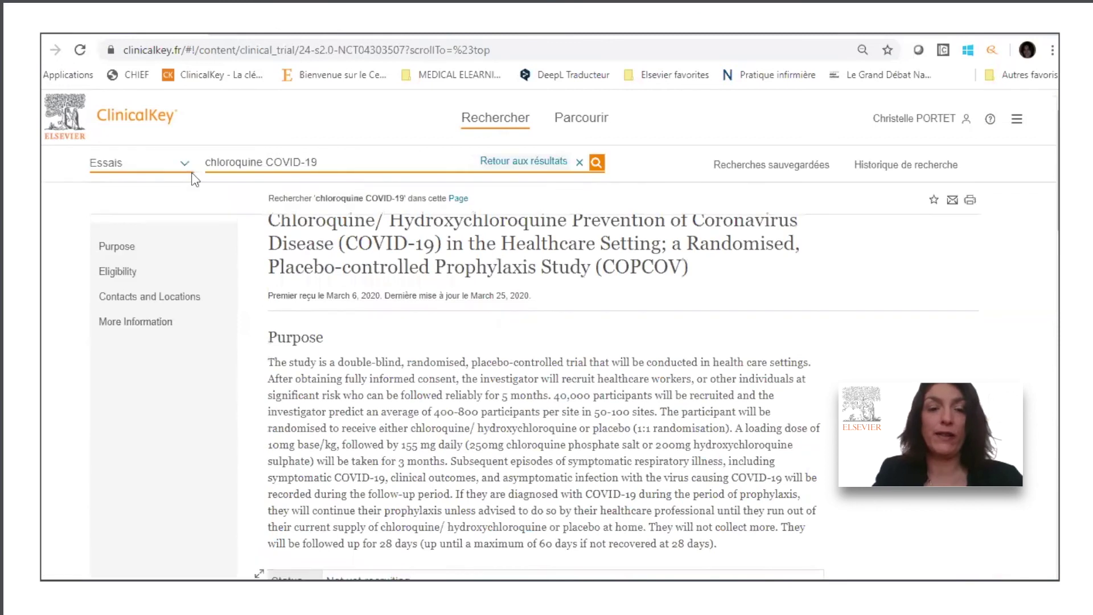
pyautogui.click(182, 165)
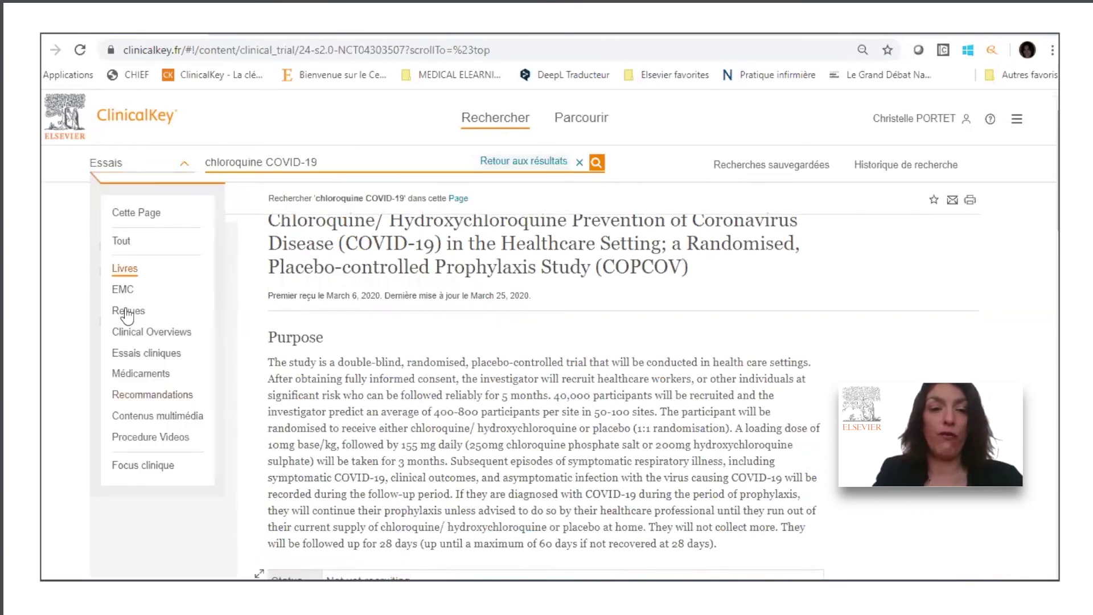
pyautogui.click(323, 162)
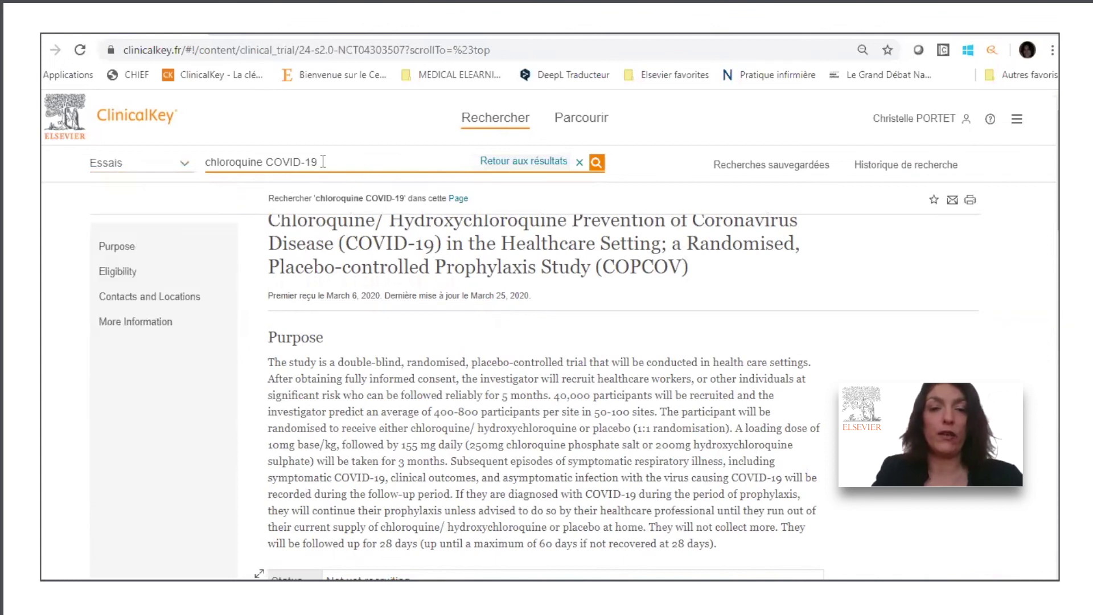
# Open the account's Présentations and view the details of the SARS–coronavirus replicon cell line illustration in the COVID-19 presentation
pyautogui.click(900, 124)
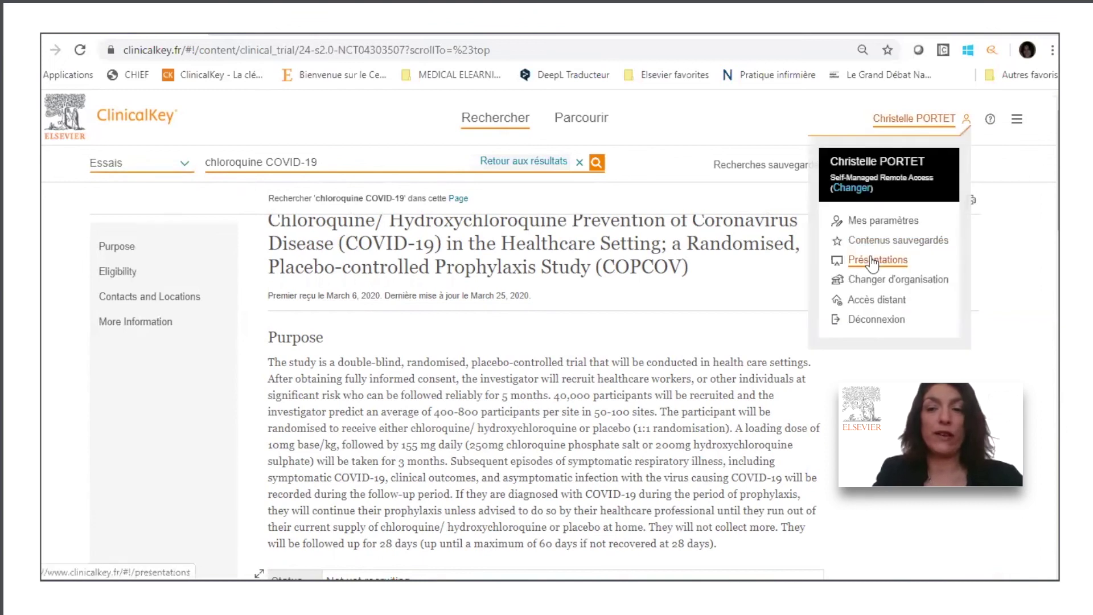
pyautogui.click(873, 262)
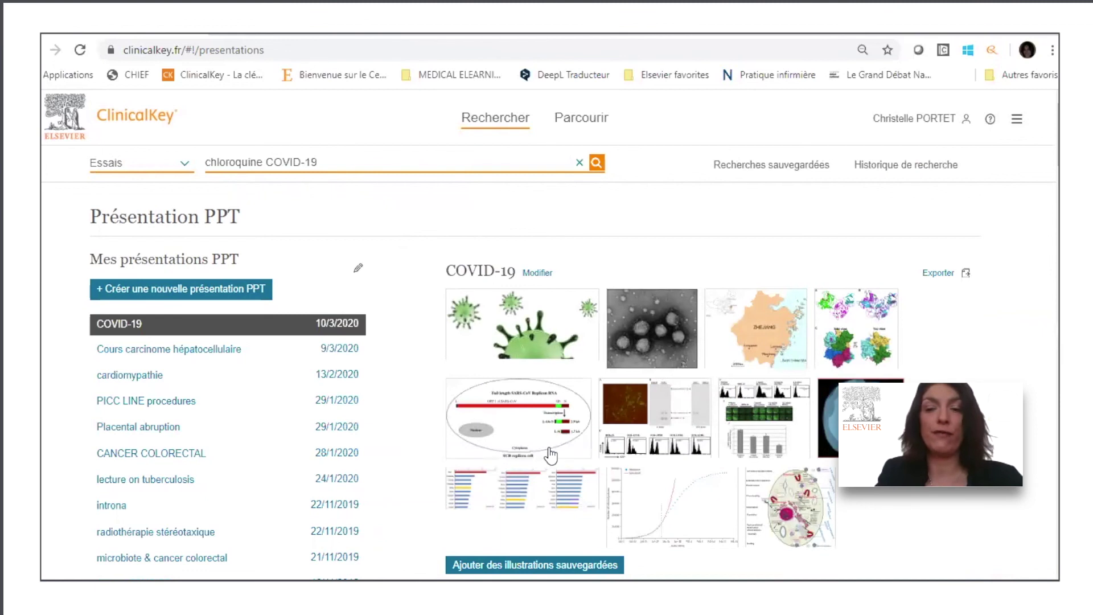
pyautogui.click(762, 424)
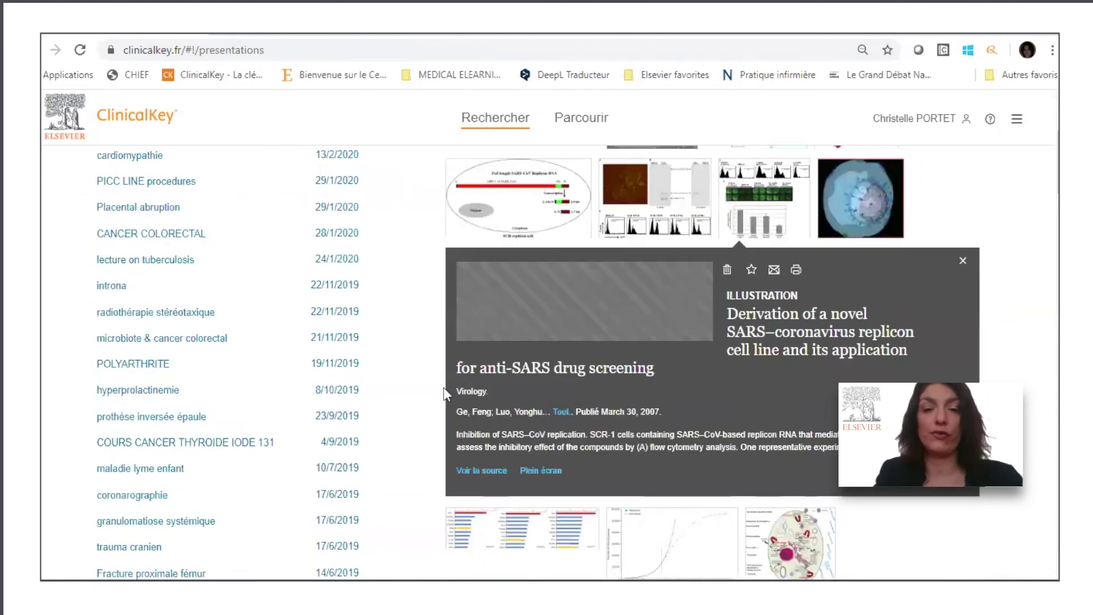
pyautogui.scroll(-1, 477, 370)
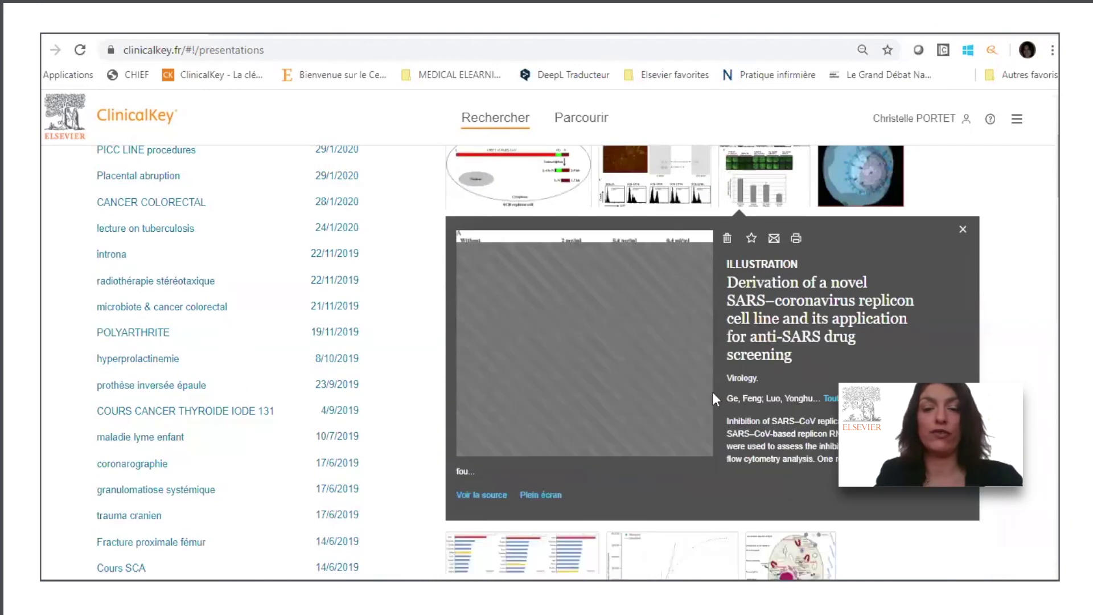